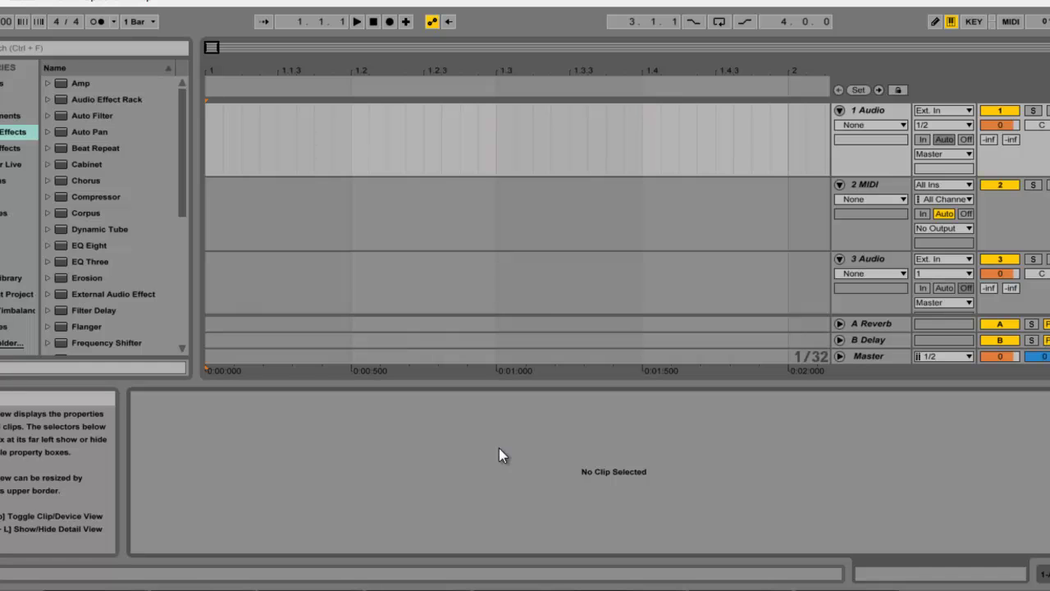
Step: Switch from the Session View to the Arrangement View and remove the MIDI track
key(Tab)
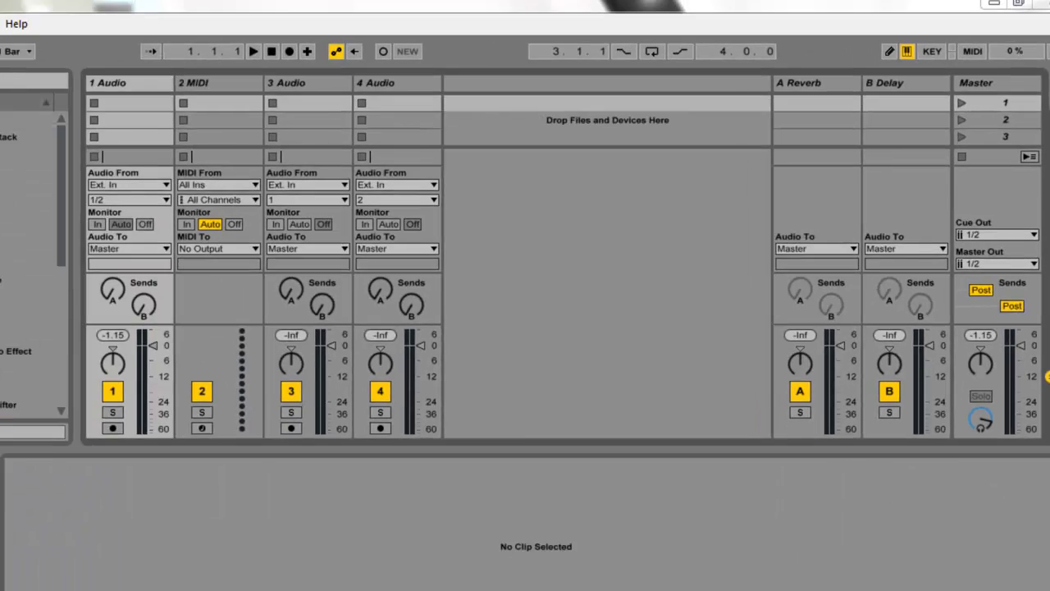
click(1029, 84)
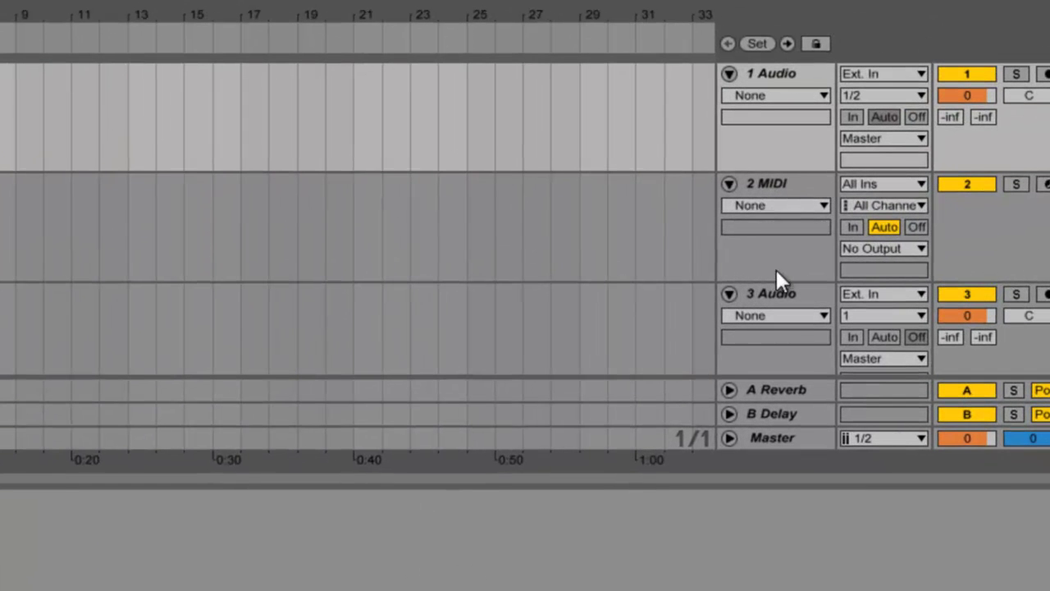
right_click(769, 181)
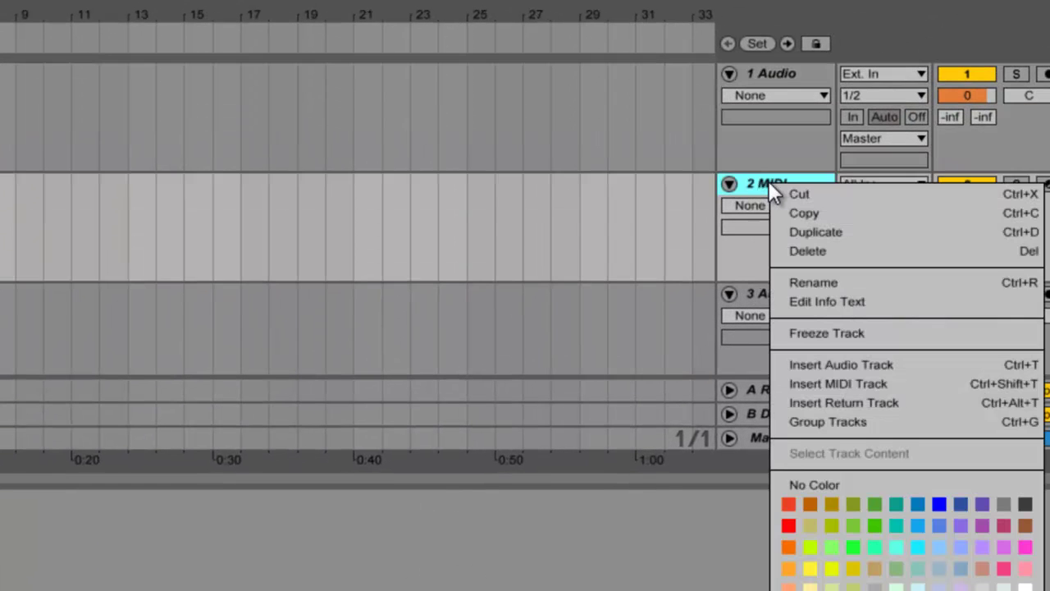
click(782, 197)
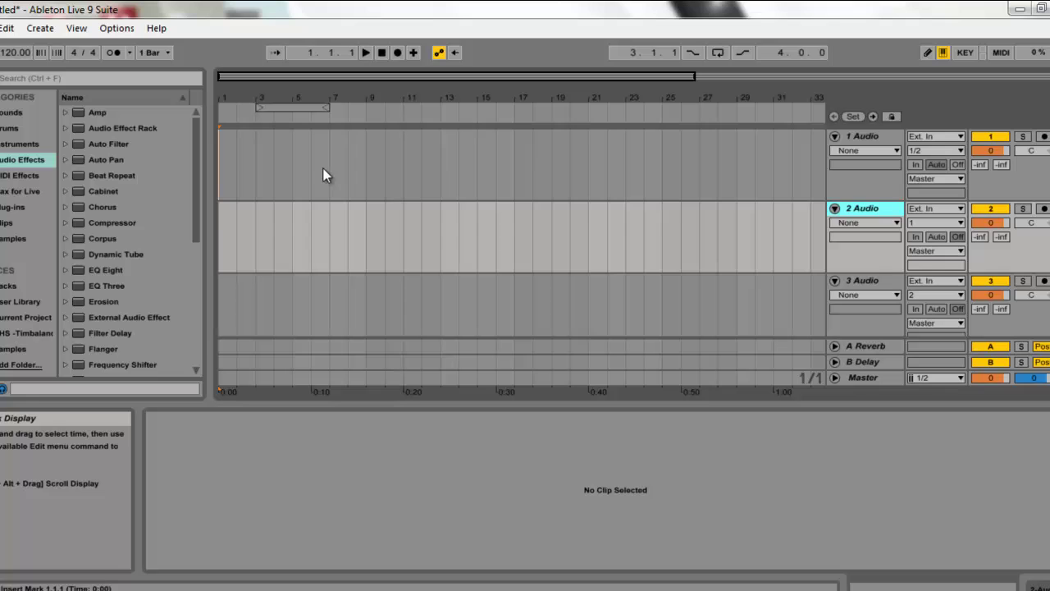
Step: Import the Ne-Yo Let Me Love You instrumental MP3 from the Best Party Song Ever Material folder at the start of track 1 Audio
click(218, 158)
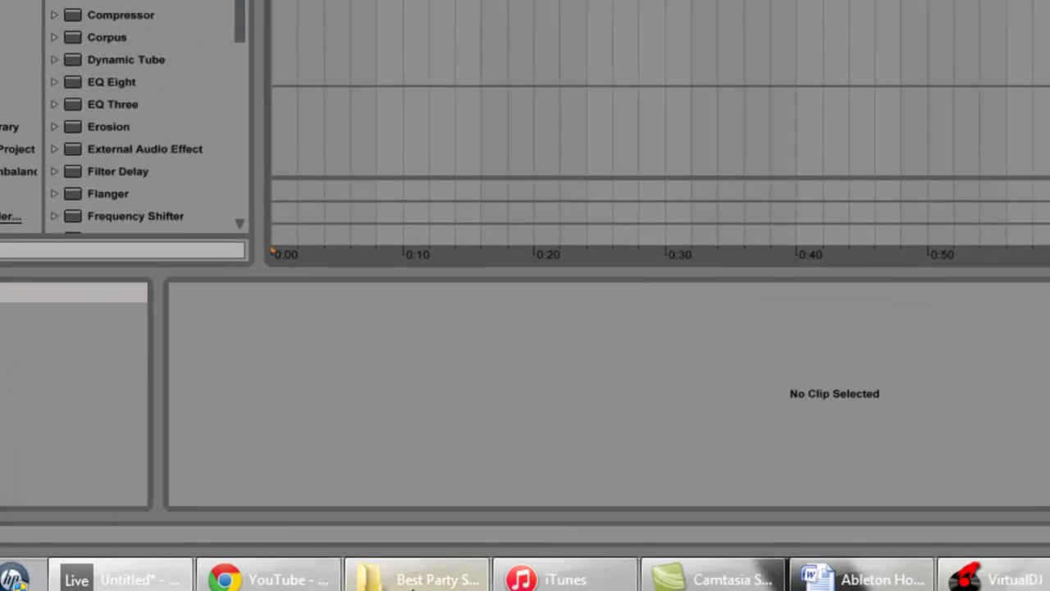
click(504, 566)
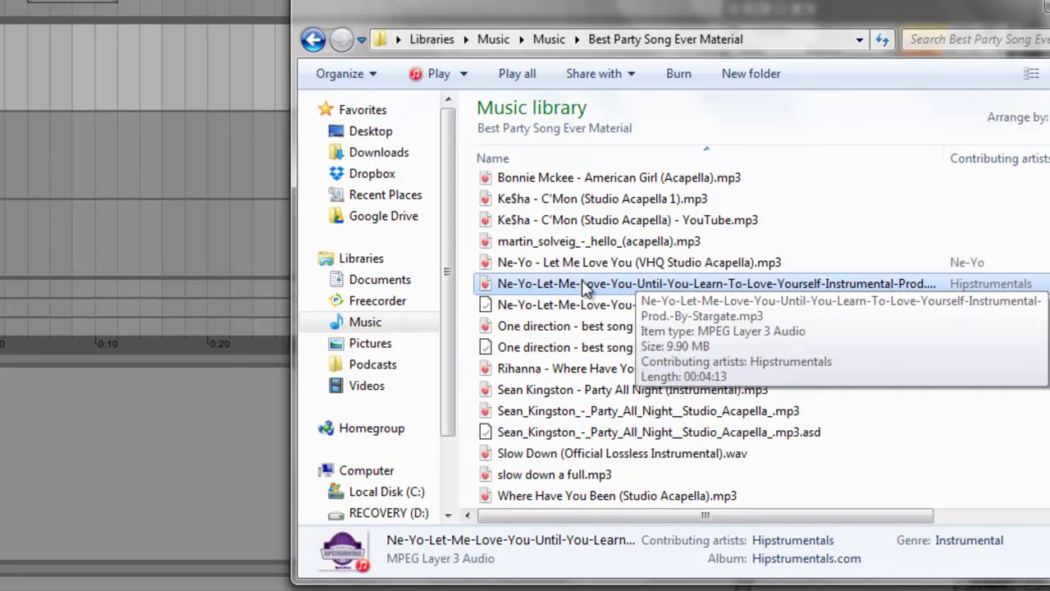
drag(566, 284, 553, 284)
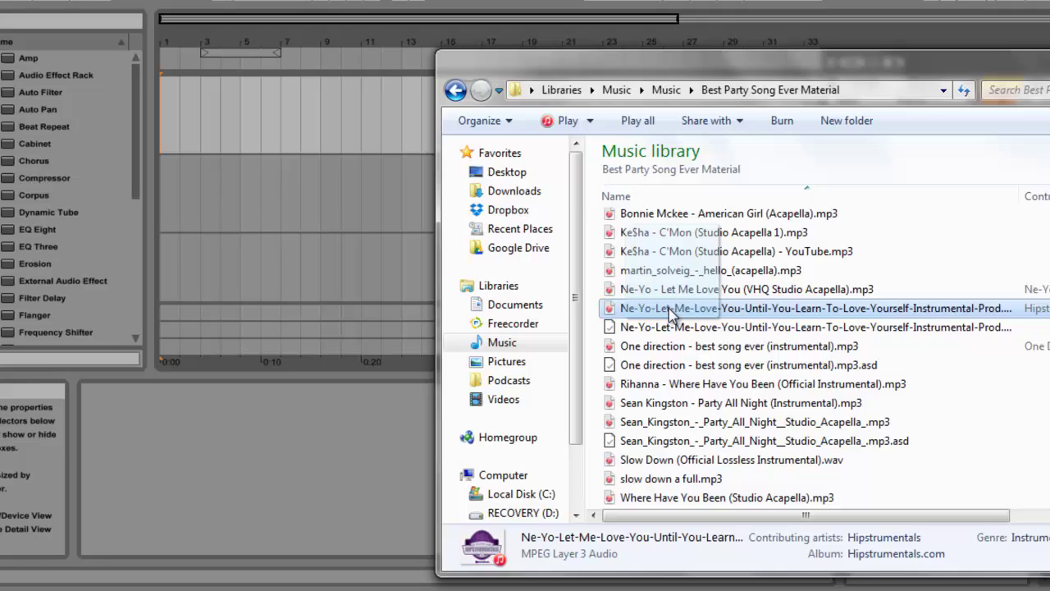
drag(671, 315, 168, 97)
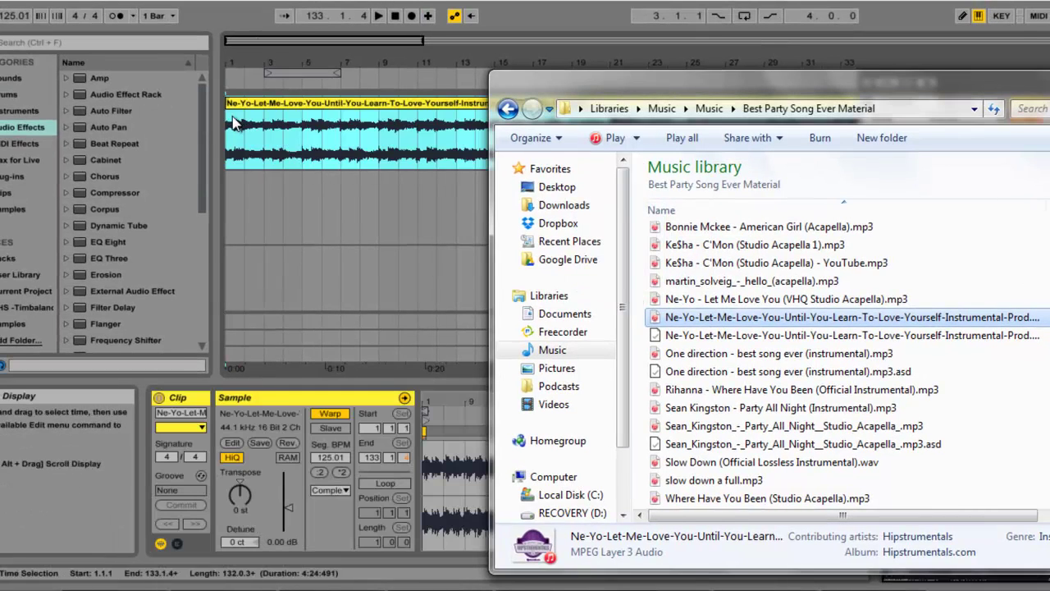
click(230, 17)
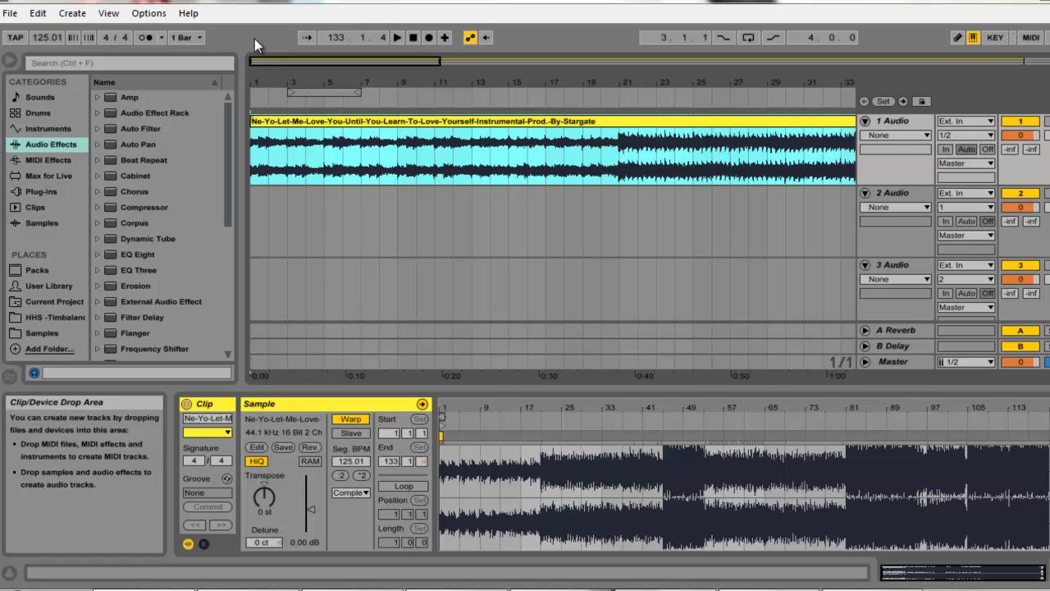
Step: Set the warp mode of the Ne-Yo instrumental clip to Complex Pro
click(481, 175)
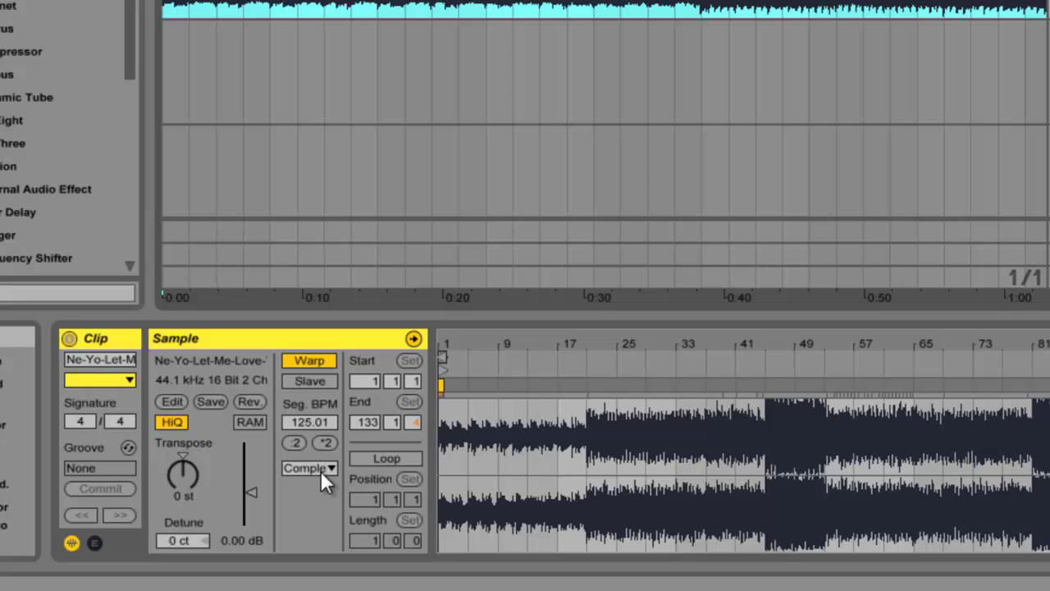
click(344, 485)
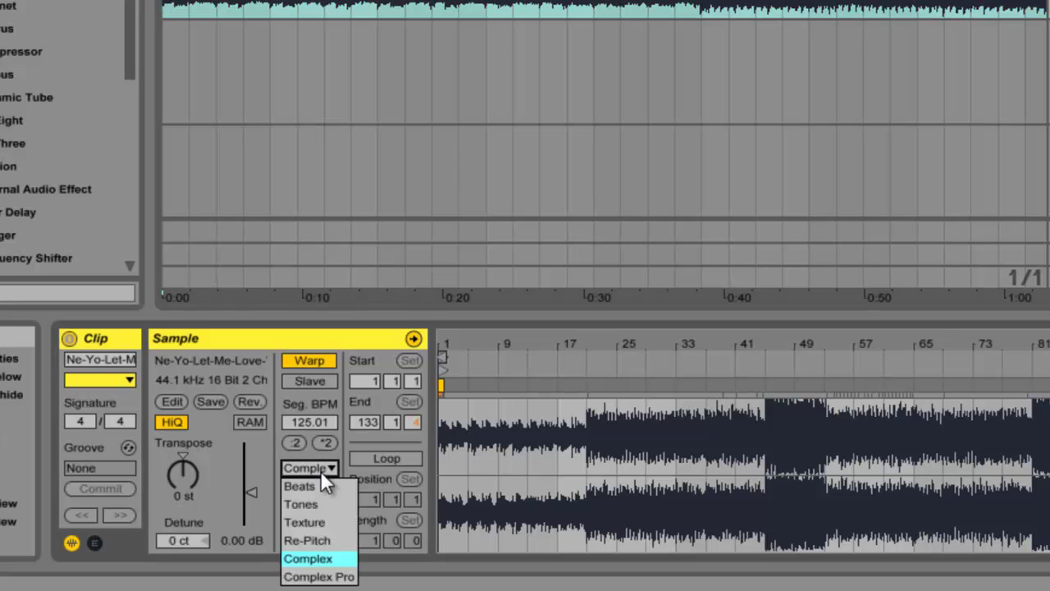
click(319, 577)
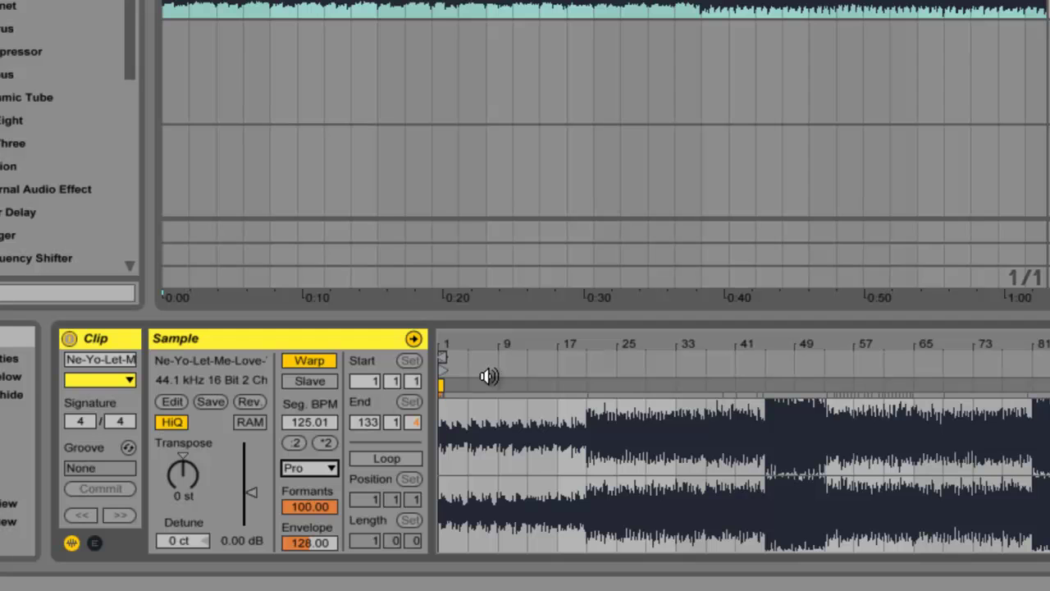
Step: Play the sample from shortly before bar 17 to locate the drop, and stop playback after it
drag(458, 342, 464, 342)
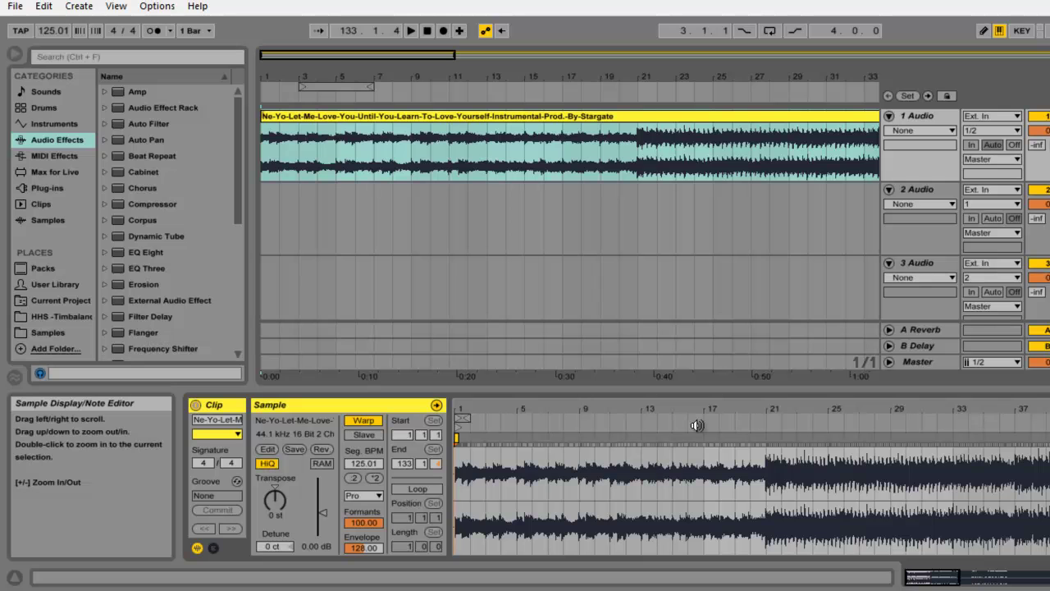
click(694, 424)
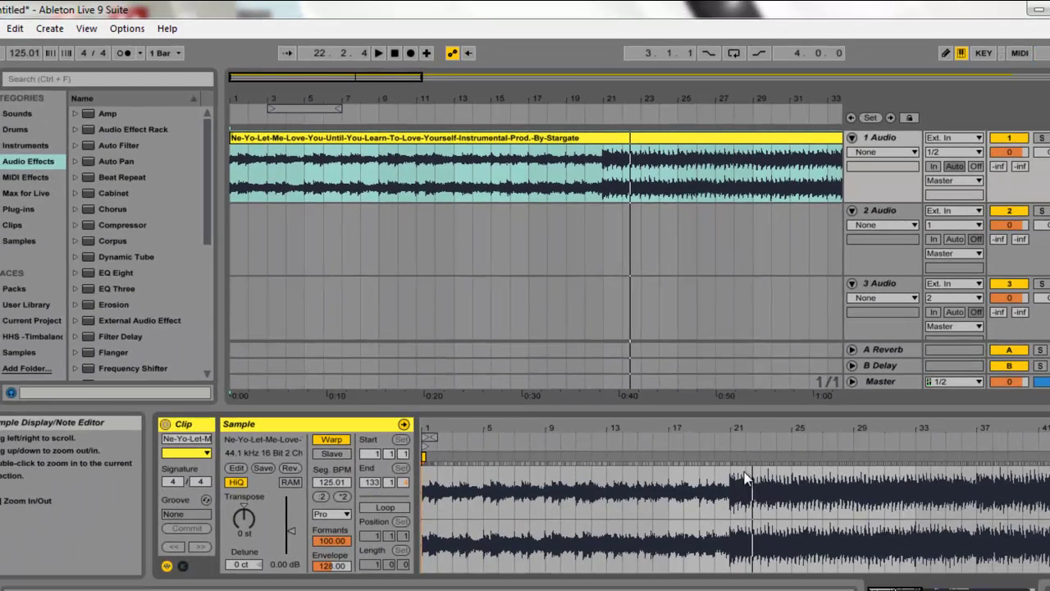
key(space)
Step: Add a warp marker at the onset of the drop just before bar 21 and set 1.1.1 there
click(733, 489)
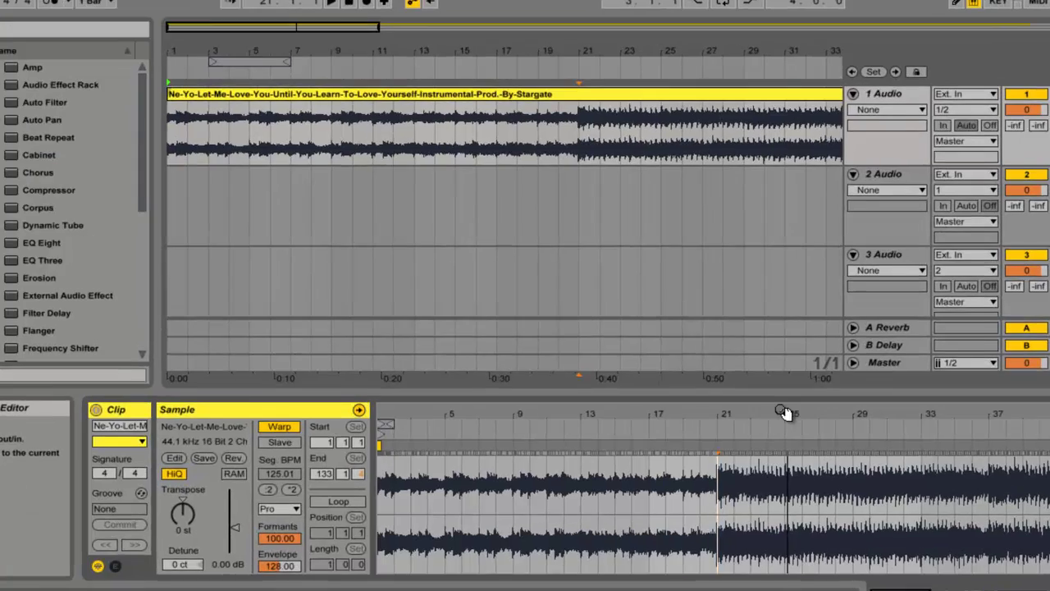
drag(800, 428, 672, 429)
drag(539, 320, 539, 322)
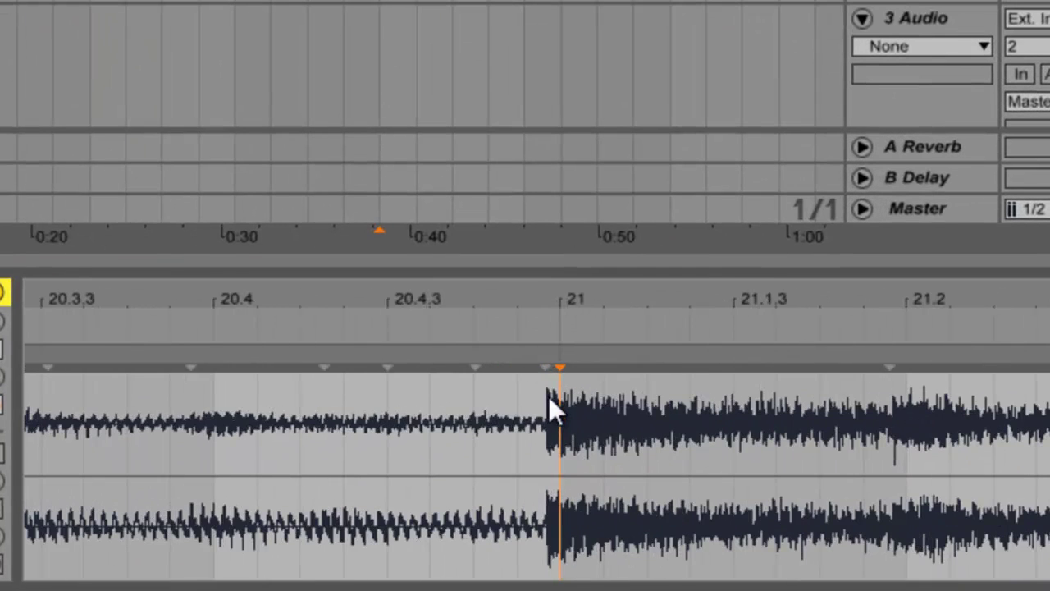
mouse_move(552, 296)
mouse_down()
mouse_move(537, 296)
mouse_move(565, 300)
mouse_up()
double_click(524, 421)
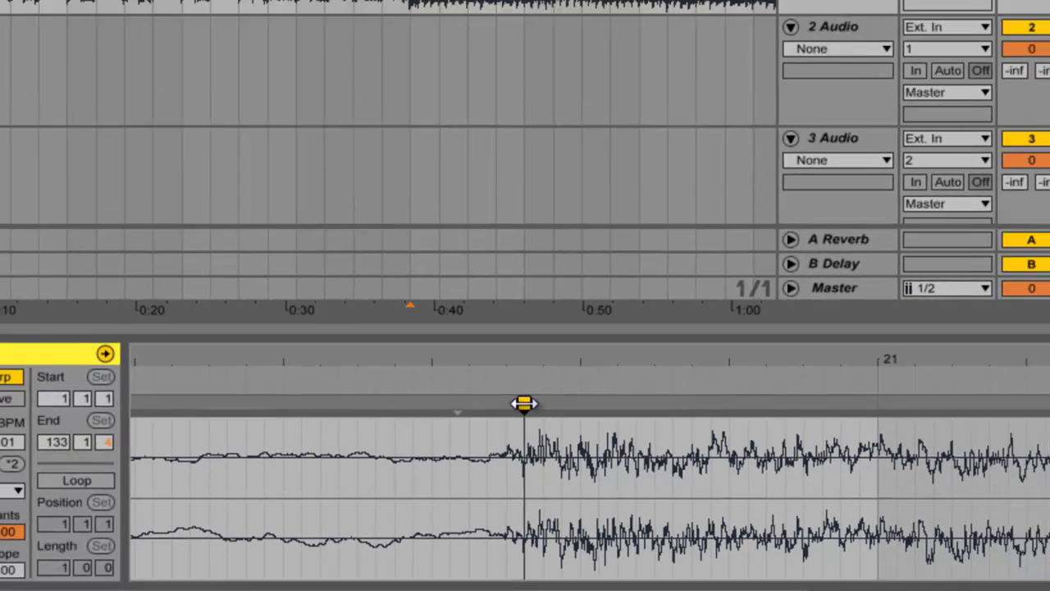
right_click(524, 361)
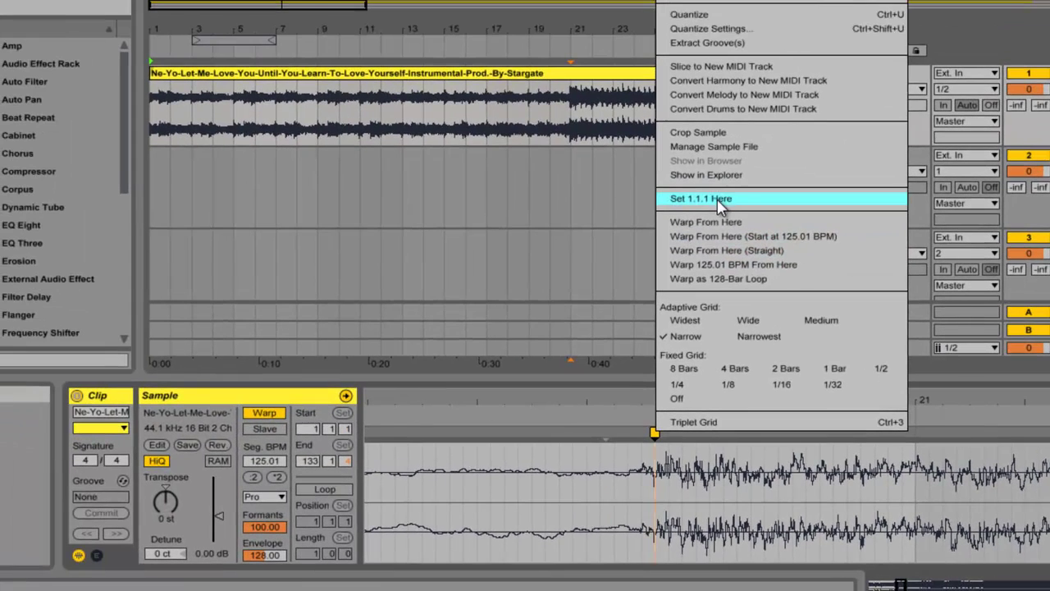
click(719, 200)
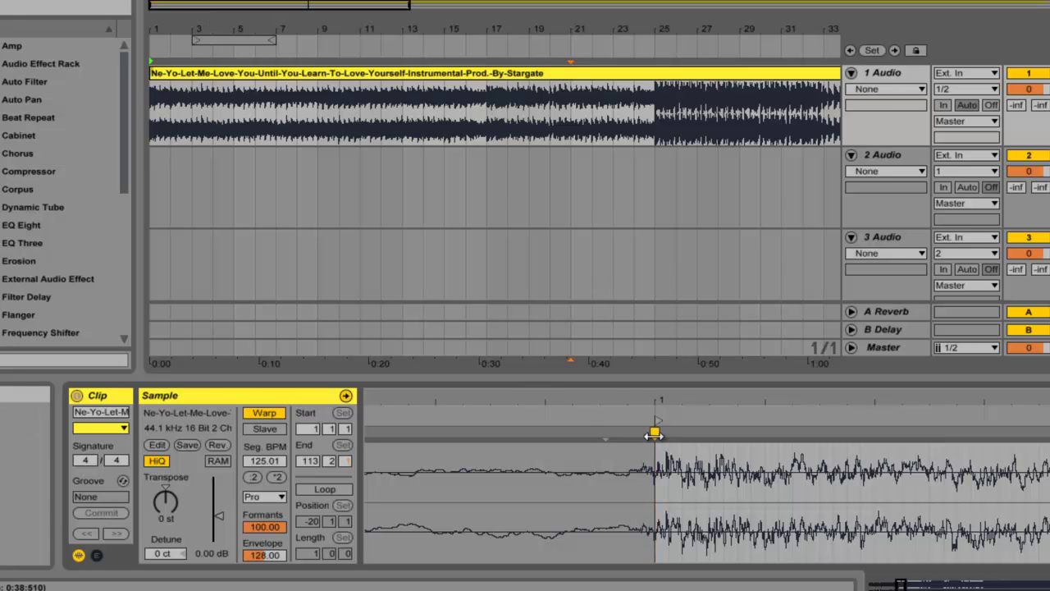
Step: Remove the warp marker at the beginning of the sample and apply Set 1.1.1 Here at the drop's warp marker
mouse_move(624, 388)
mouse_down()
mouse_move(591, 389)
mouse_move(603, 360)
mouse_up()
mouse_move(576, 394)
mouse_down()
mouse_move(584, 379)
mouse_move(599, 395)
mouse_up()
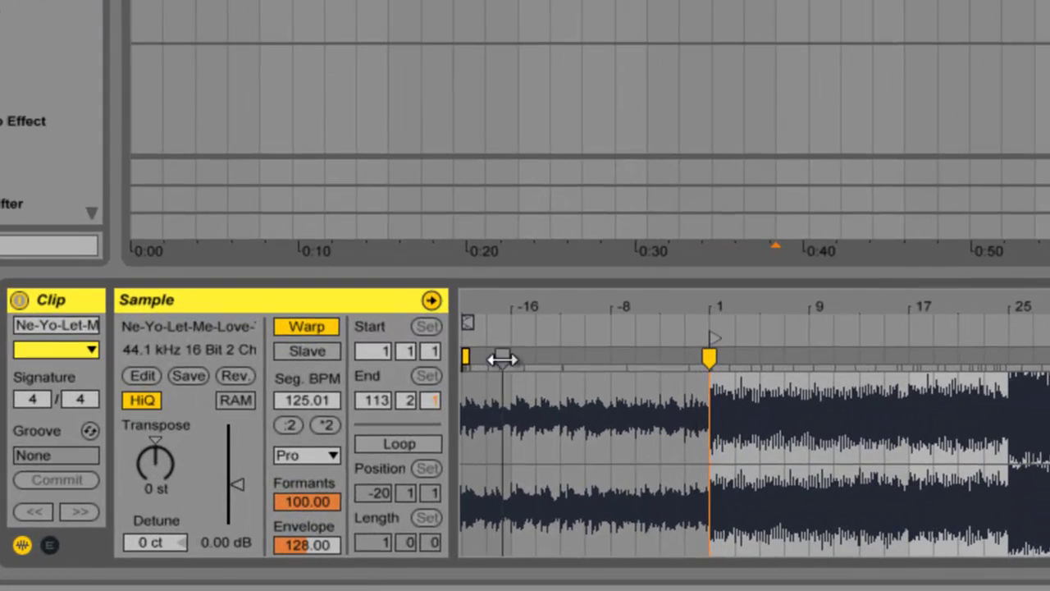
double_click(470, 318)
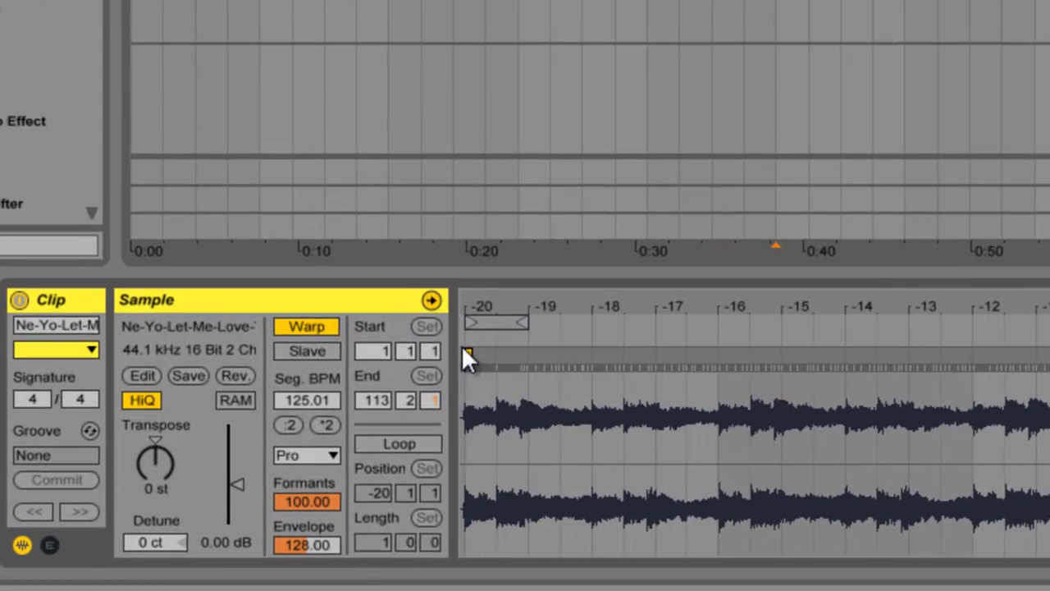
click(467, 356)
drag(654, 298, 655, 296)
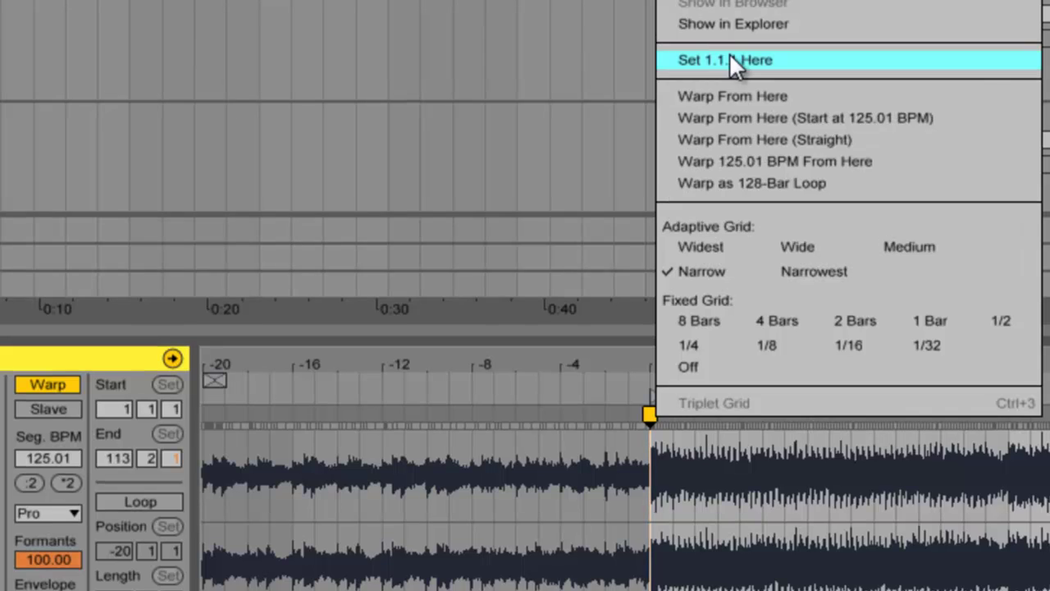
click(730, 60)
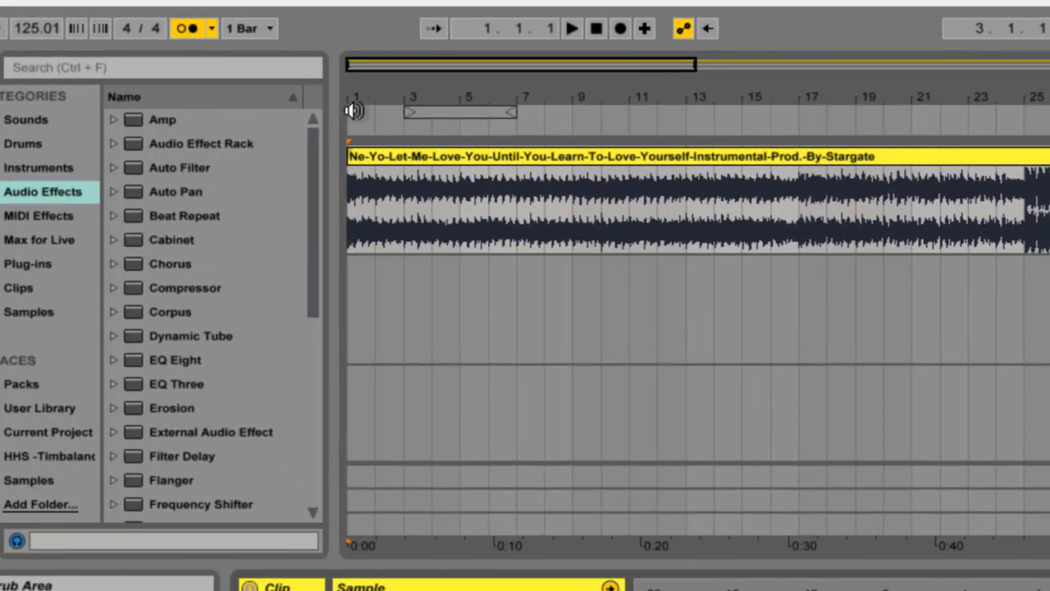
Step: Play the arrangement from bar 1 with the metronome on and check the waveform's beats against the grid up to bar 7
click(359, 112)
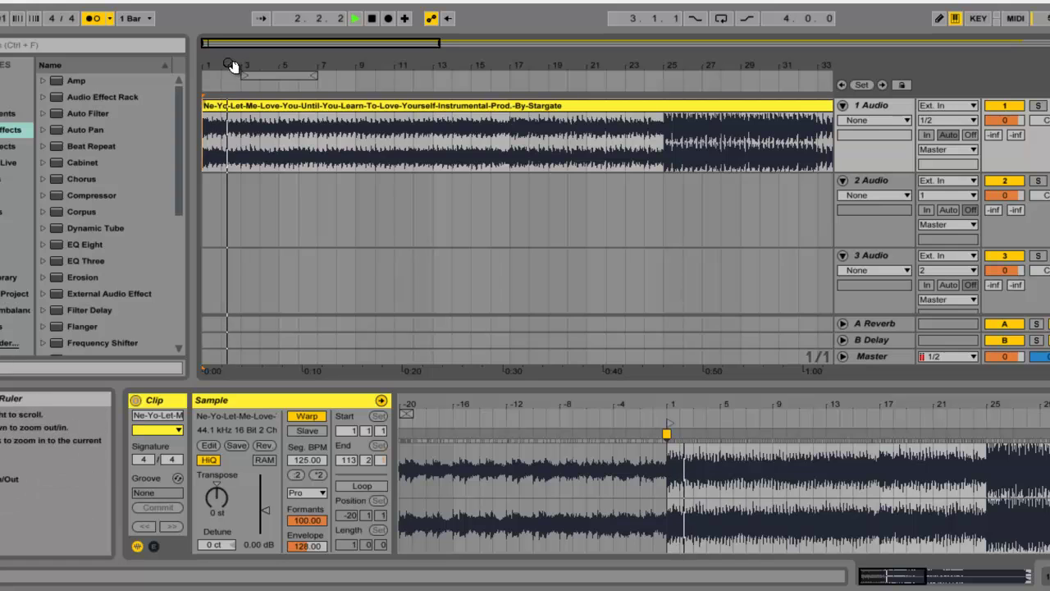
drag(230, 65, 230, 65)
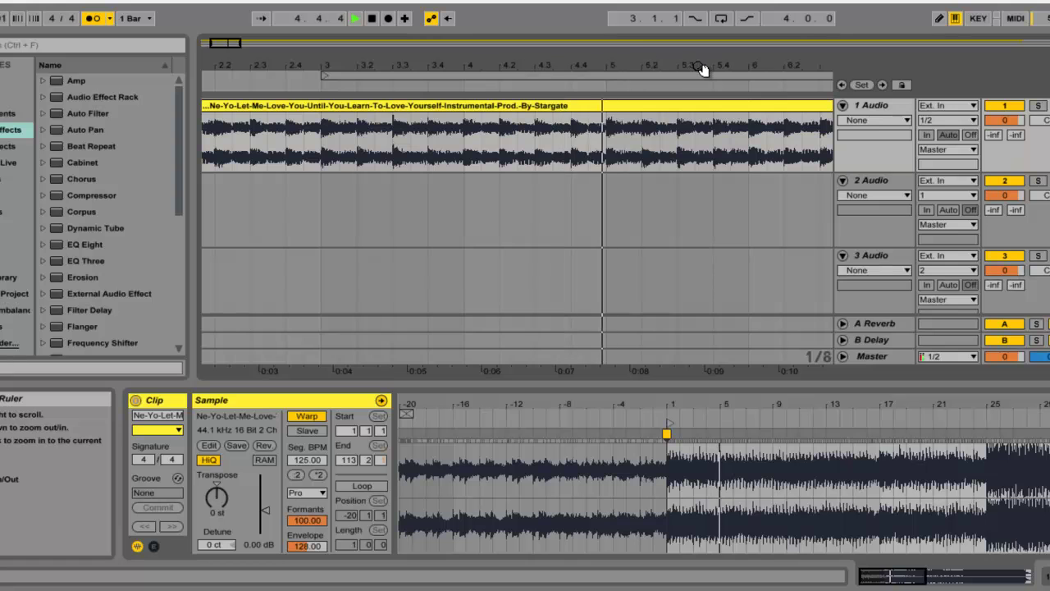
mouse_move(720, 66)
mouse_down()
mouse_move(678, 65)
mouse_move(719, 66)
mouse_up()
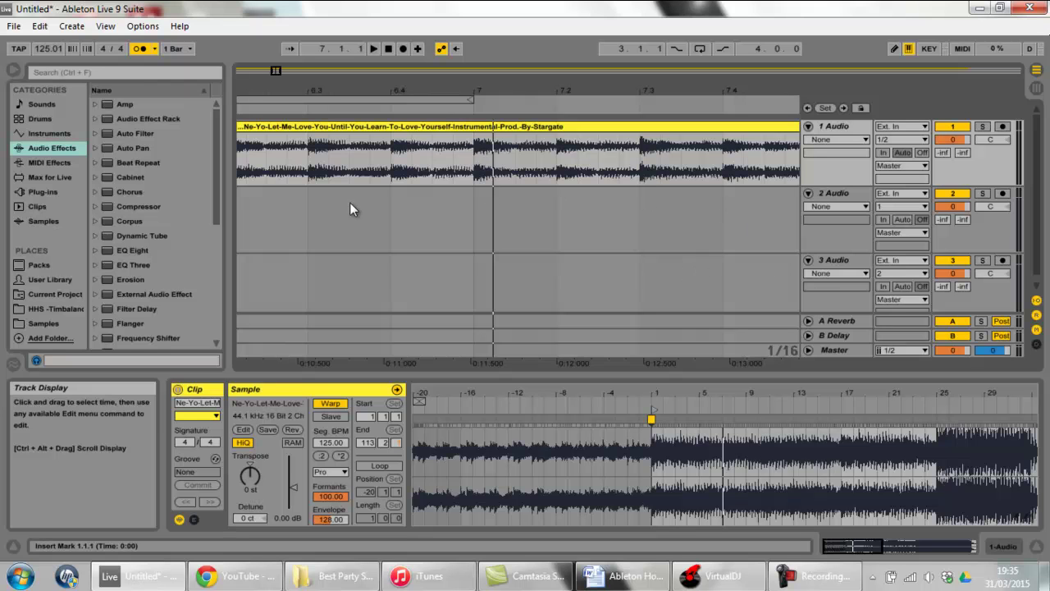
click(308, 230)
click(391, 210)
click(484, 206)
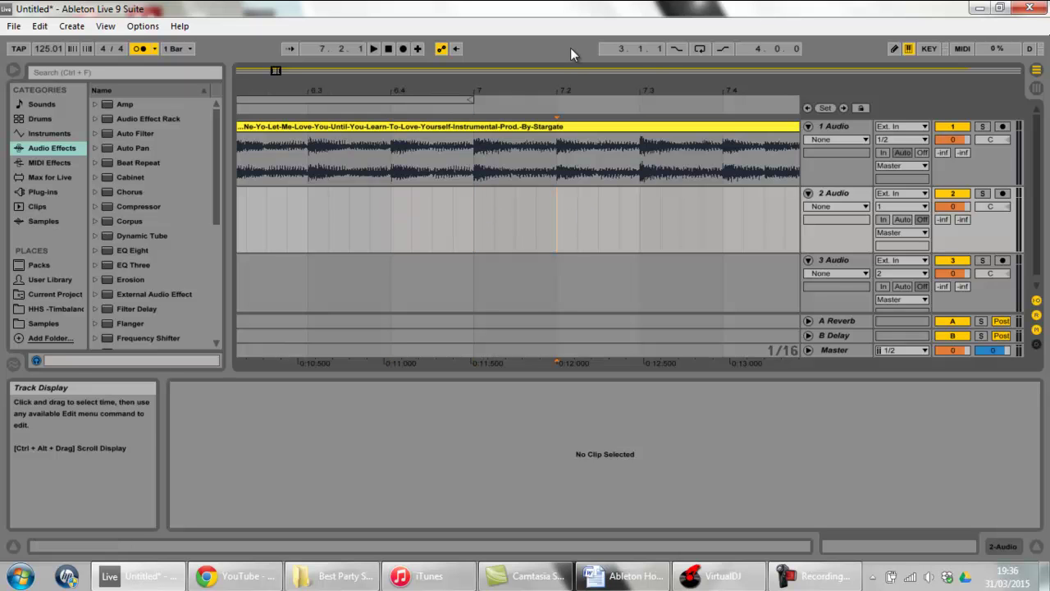
Step: Return to position 1.1.1 and play the arrangement from the start
drag(552, 82, 554, 85)
drag(410, 85, 410, 75)
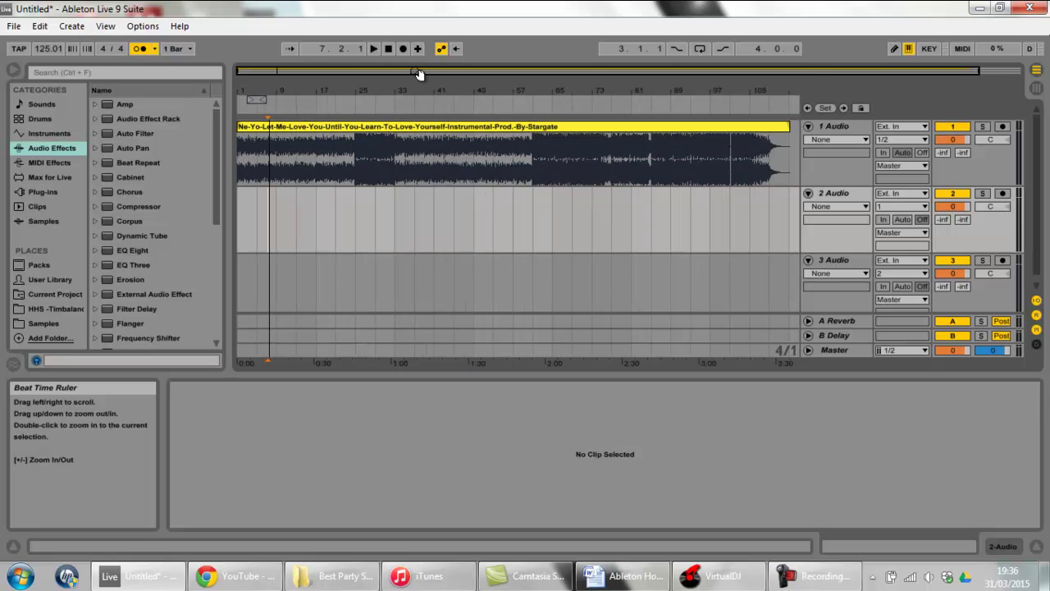
click(241, 215)
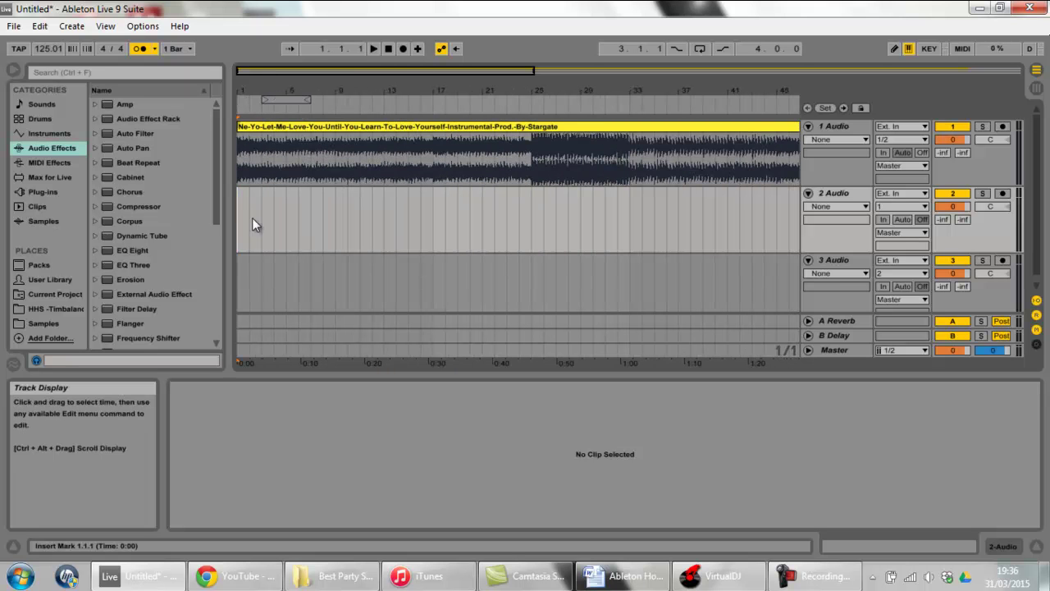
key(space)
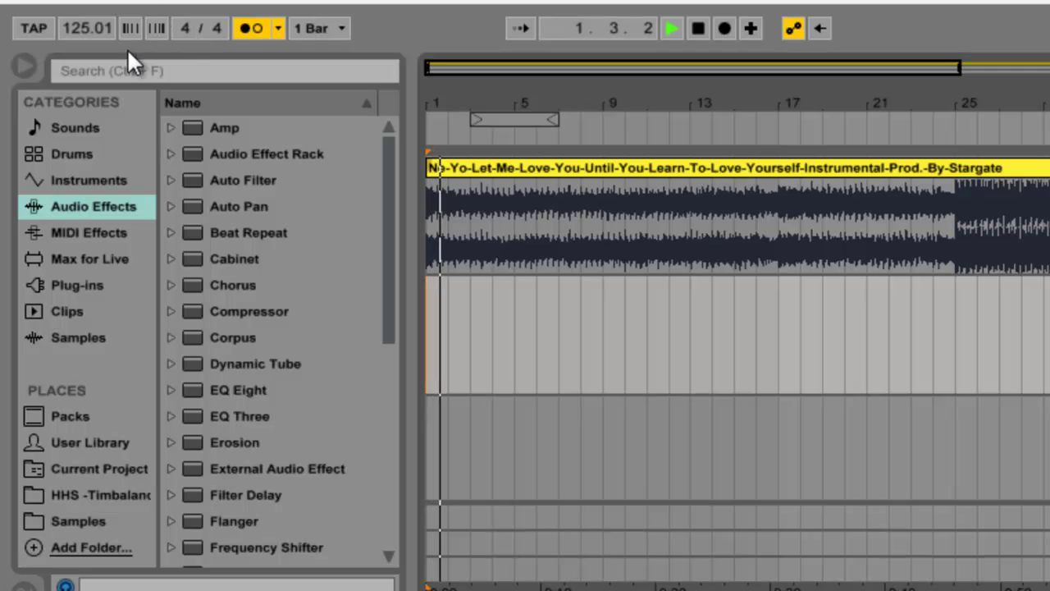
Step: During playback, try the project tempo at 135.00 and 115.00 BPM, and finish by setting it to 125.00 BPM
drag(72, 37, 72, 39)
scroll(89, 27, up, 10)
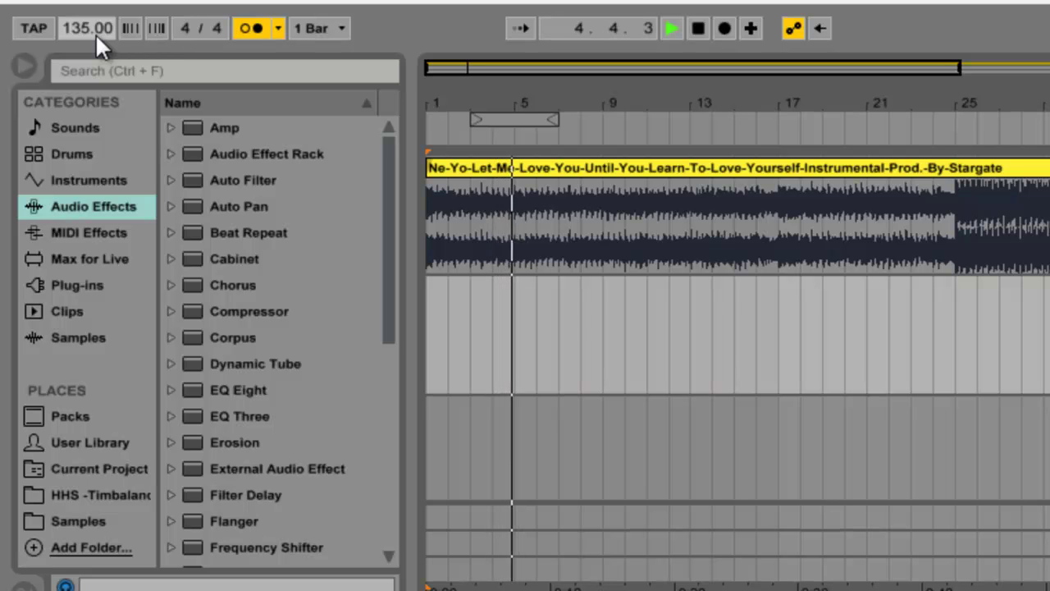
scroll(88, 28, down, 19)
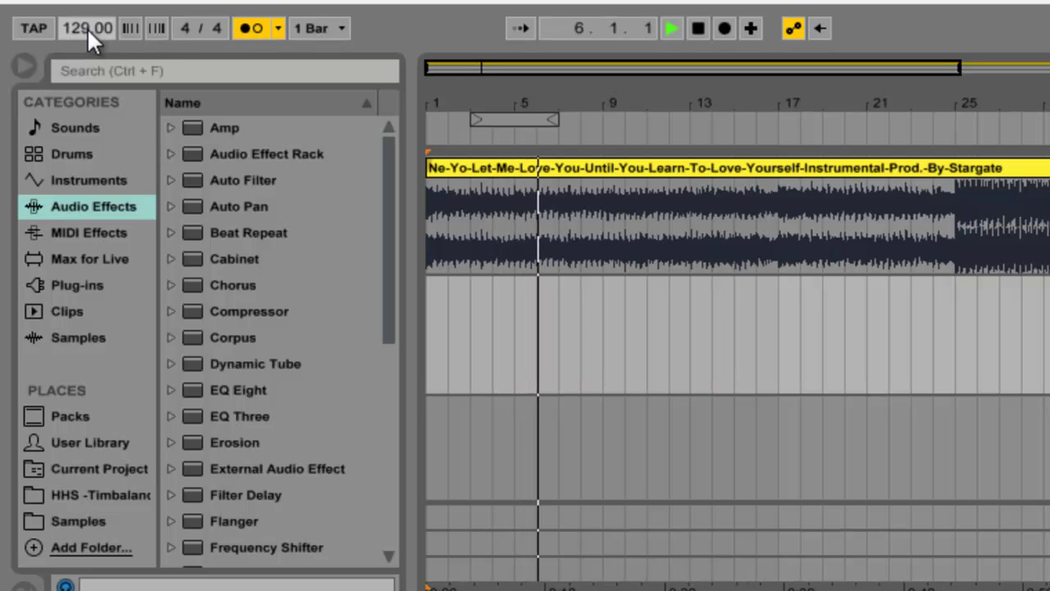
scroll(87, 26, down, 1)
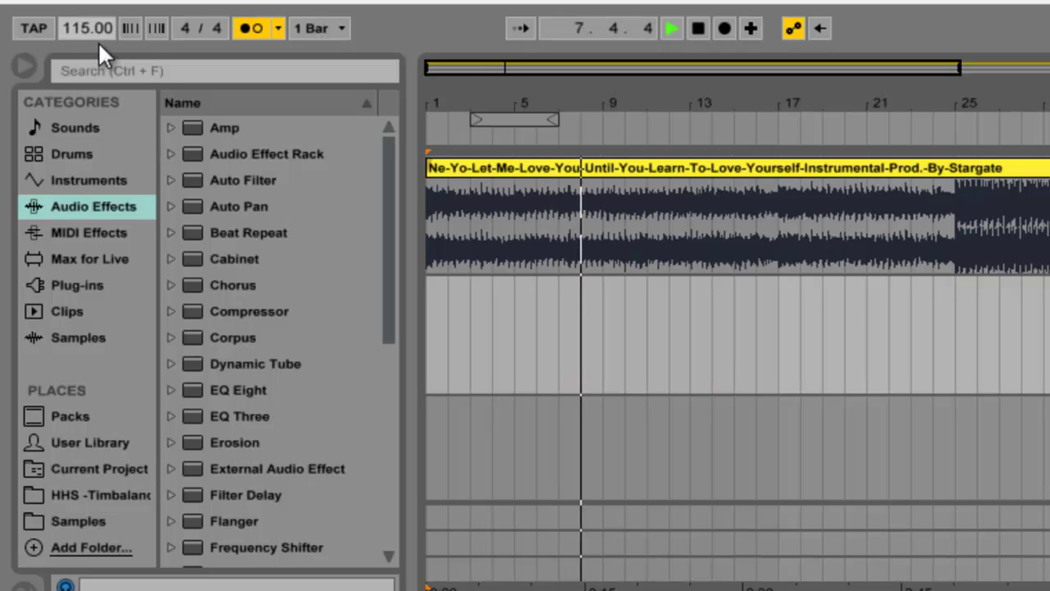
scroll(87, 30, up, 7)
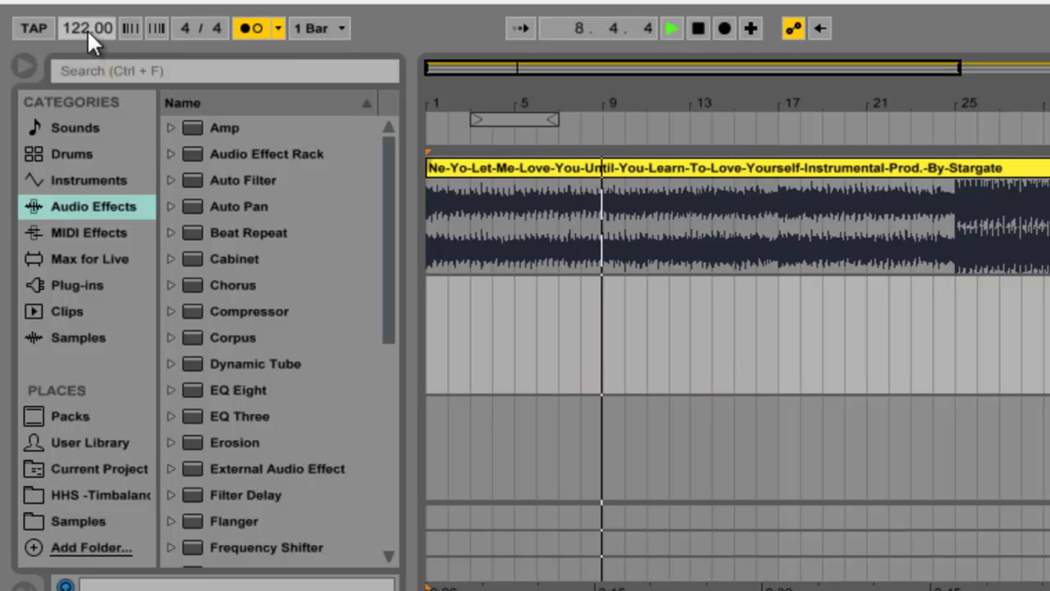
scroll(92, 29, up, 3)
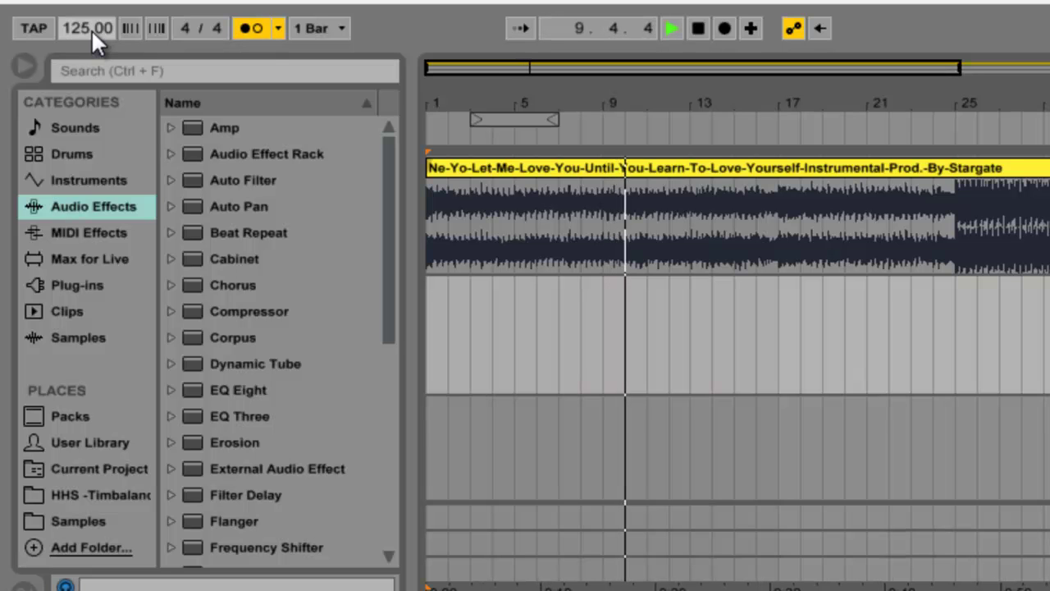
Step: Move the instrumental clip later on track 1 and extend its start back to bar 1 to include the intro before the drop
click(703, 226)
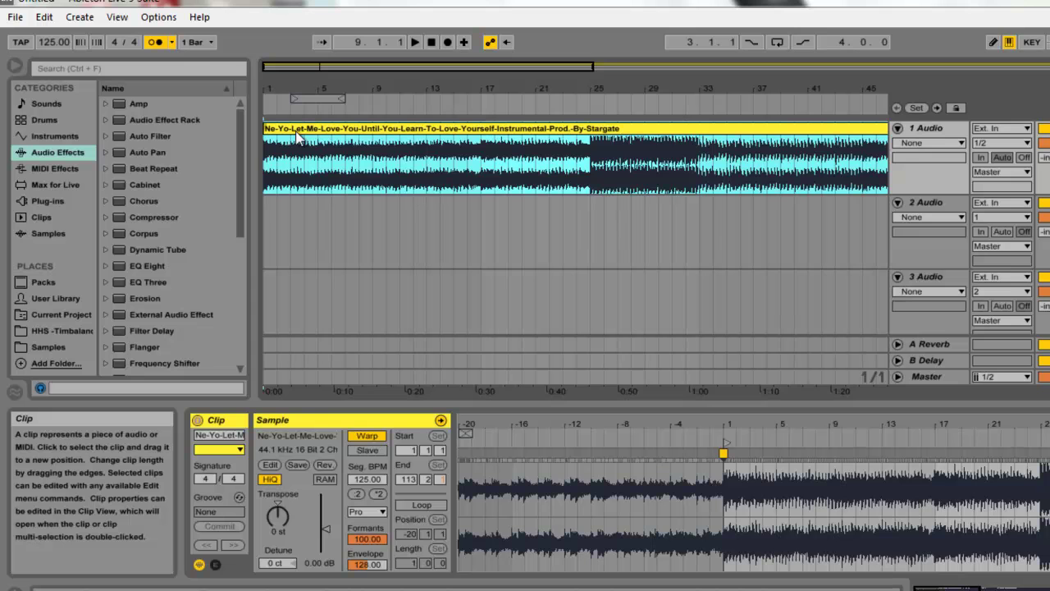
drag(283, 136, 435, 132)
click(293, 135)
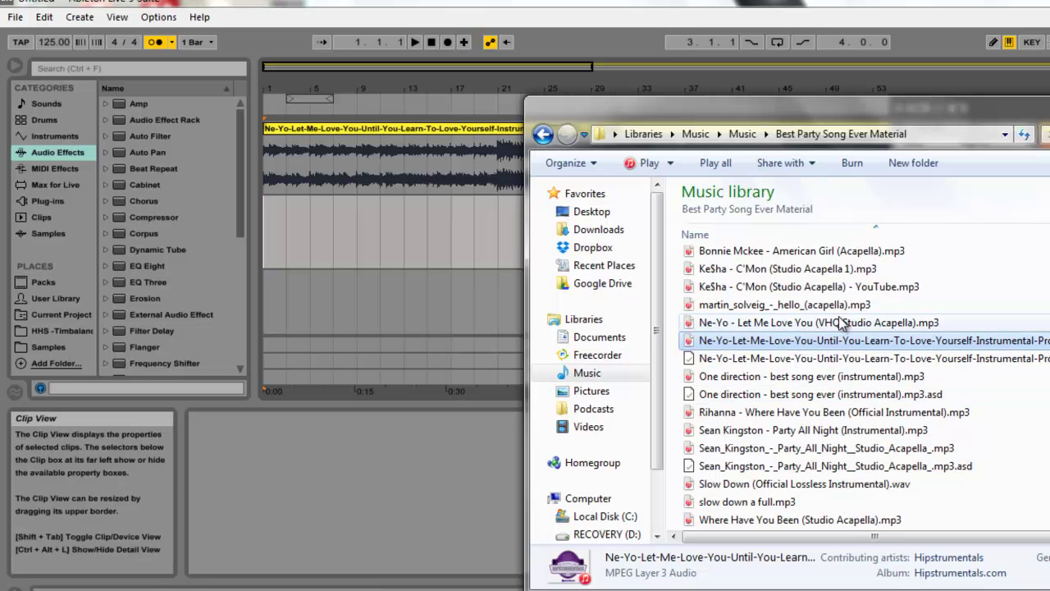
Step: Import Ne-Yo - Let Me Love You (VHQ Studio Acapella).mp3 from the Best Party Song Ever Material folder onto track 2 at bar 1
click(769, 323)
drag(770, 326, 266, 215)
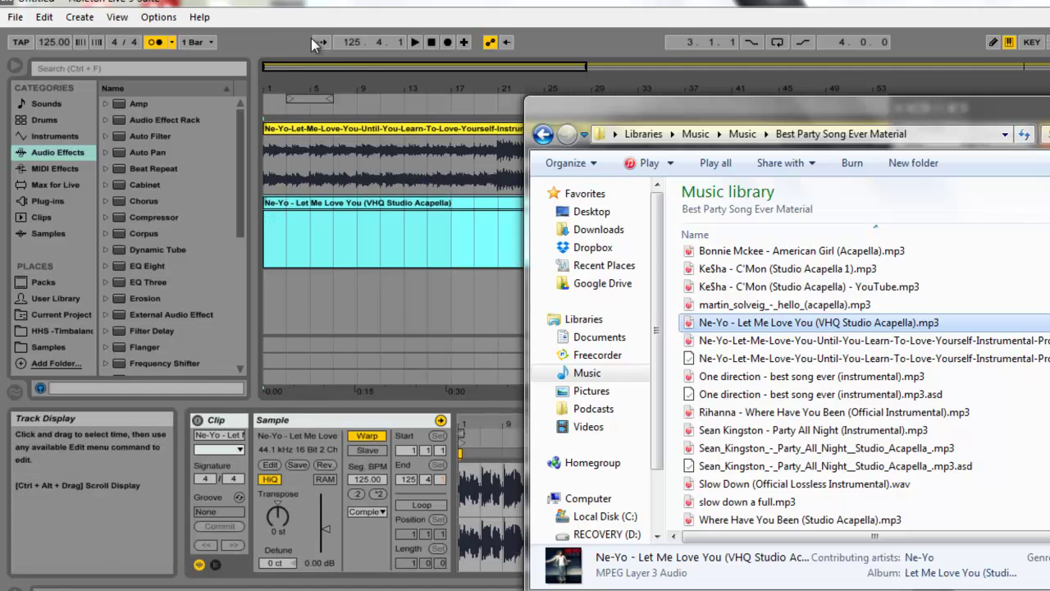
click(277, 22)
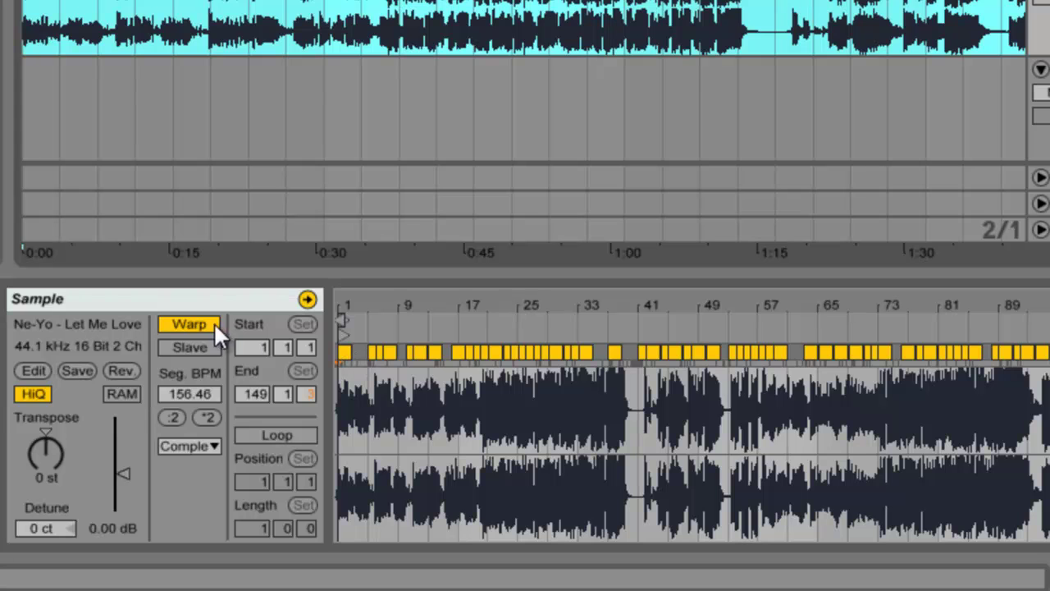
Step: Clear the acapella clip's automatic warp markers by turning Warp off and on again, and set its warp mode to Complex Pro
click(196, 322)
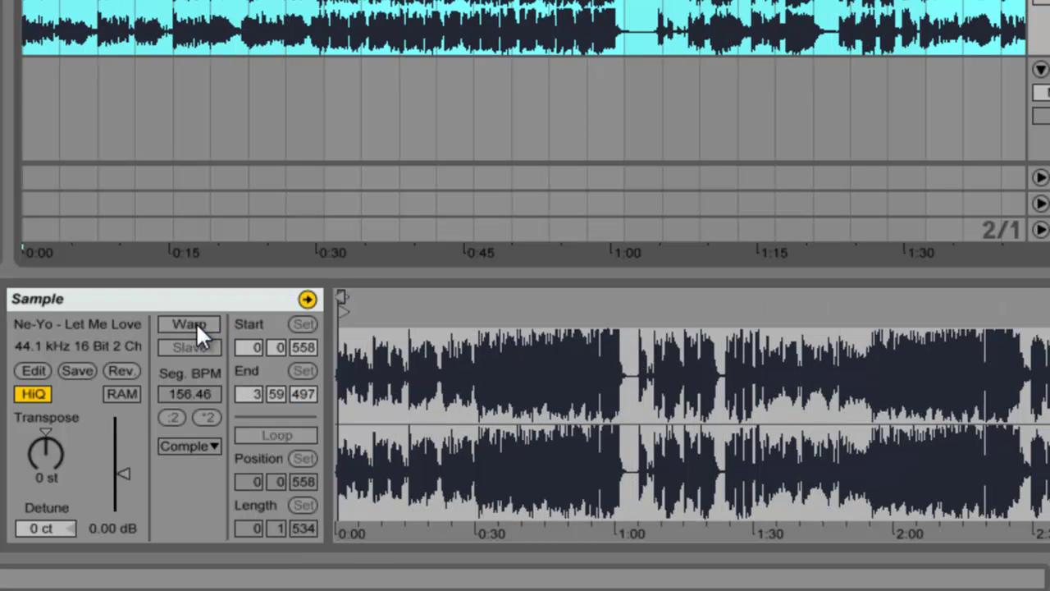
click(196, 322)
click(184, 446)
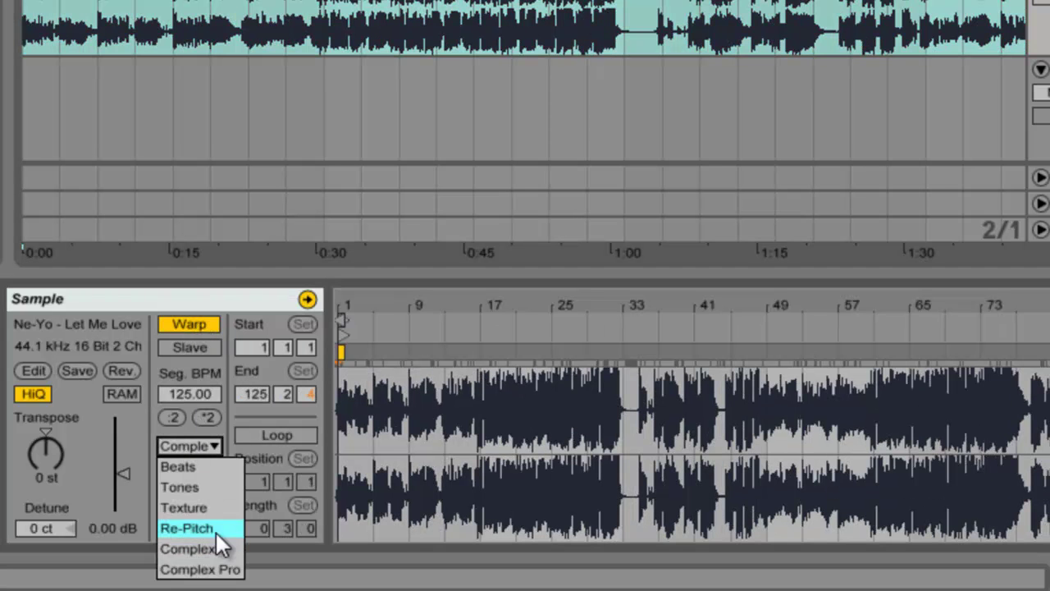
click(199, 569)
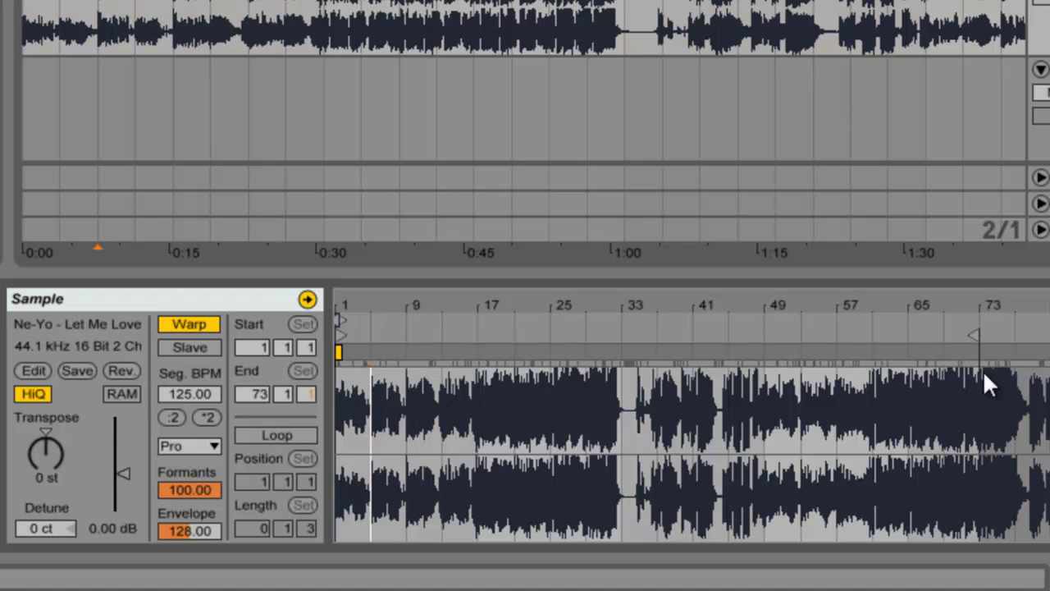
Step: Extend the acapella clip's end marker to bar 125 and view the instrumental and acapella clips in turn
drag(971, 330, 1049, 330)
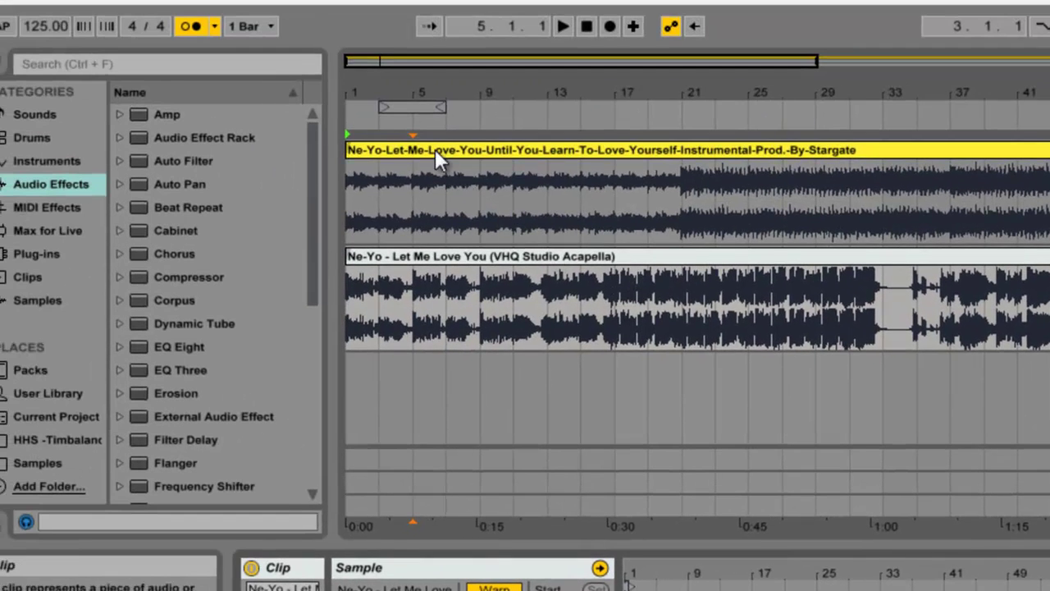
click(435, 149)
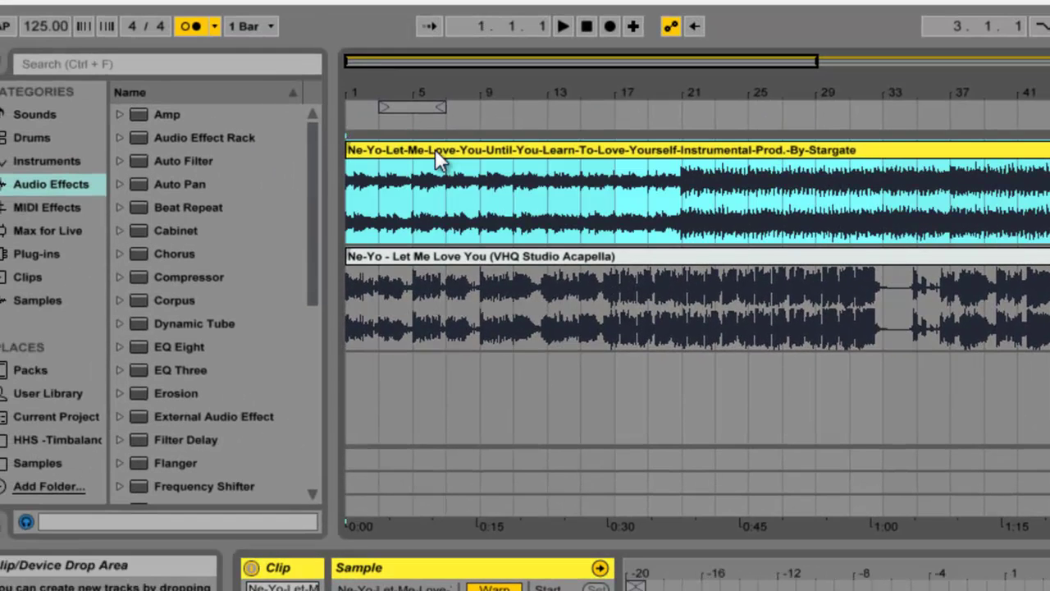
click(442, 259)
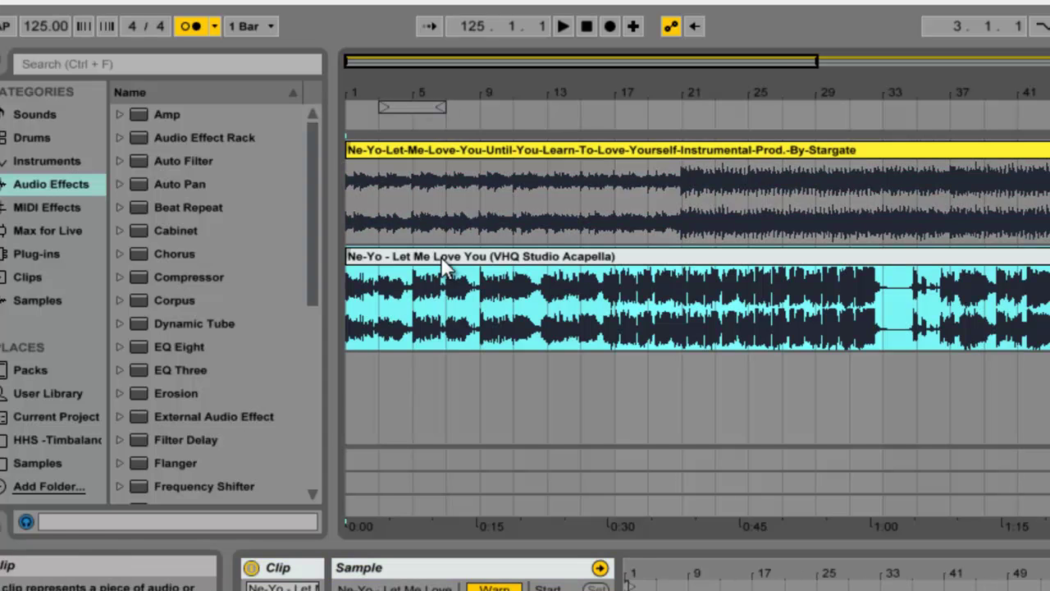
Step: Import the original song, 01 Let Me Love You (Until You Learn To Love Yourself), from its album folder onto track 3 at bar 1
click(355, 375)
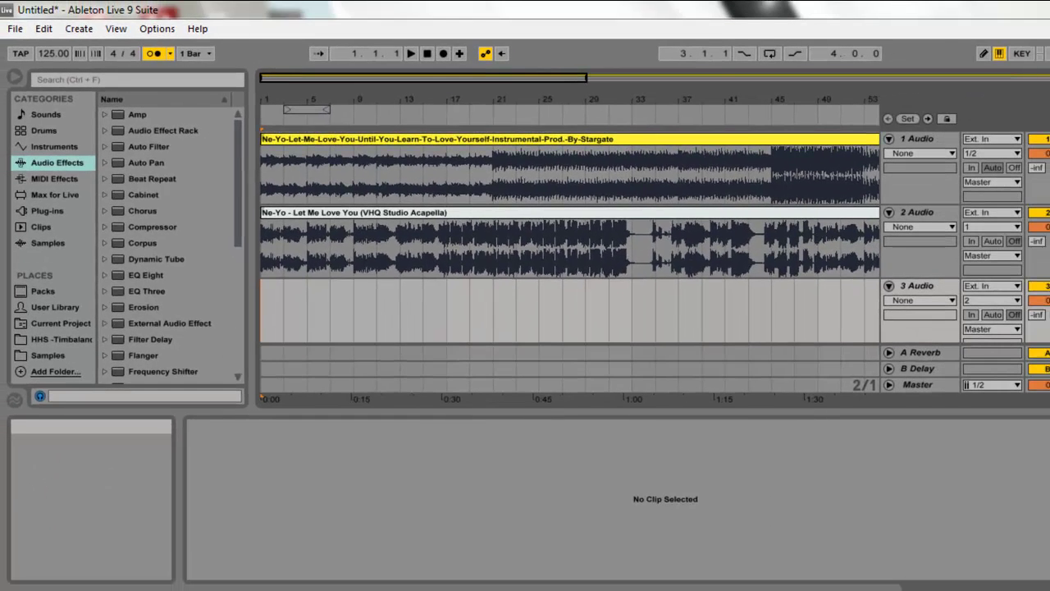
key(alt+Tab)
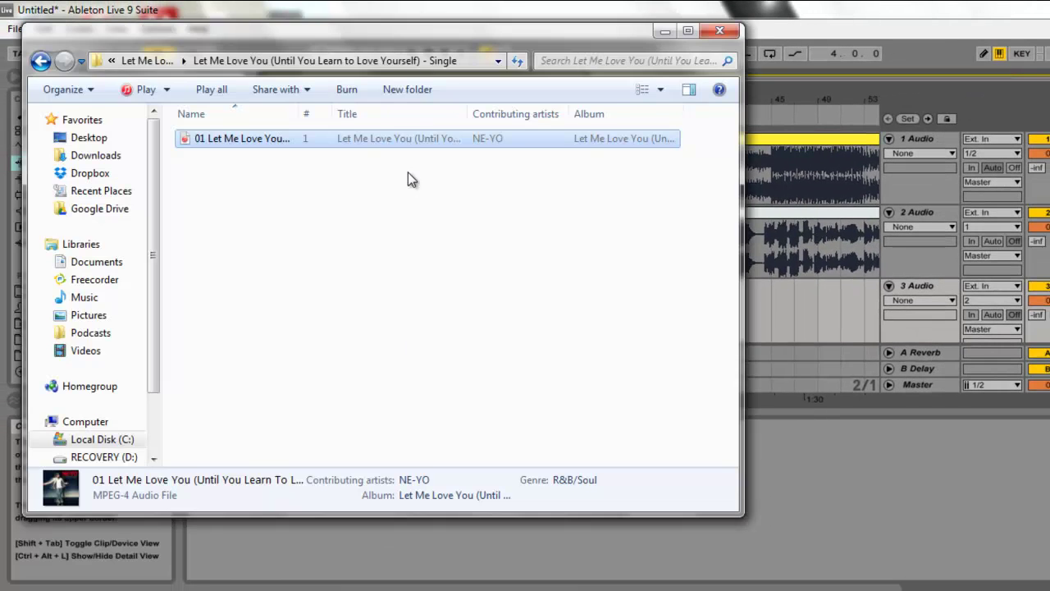
drag(308, 33, 735, 165)
drag(668, 268, 326, 277)
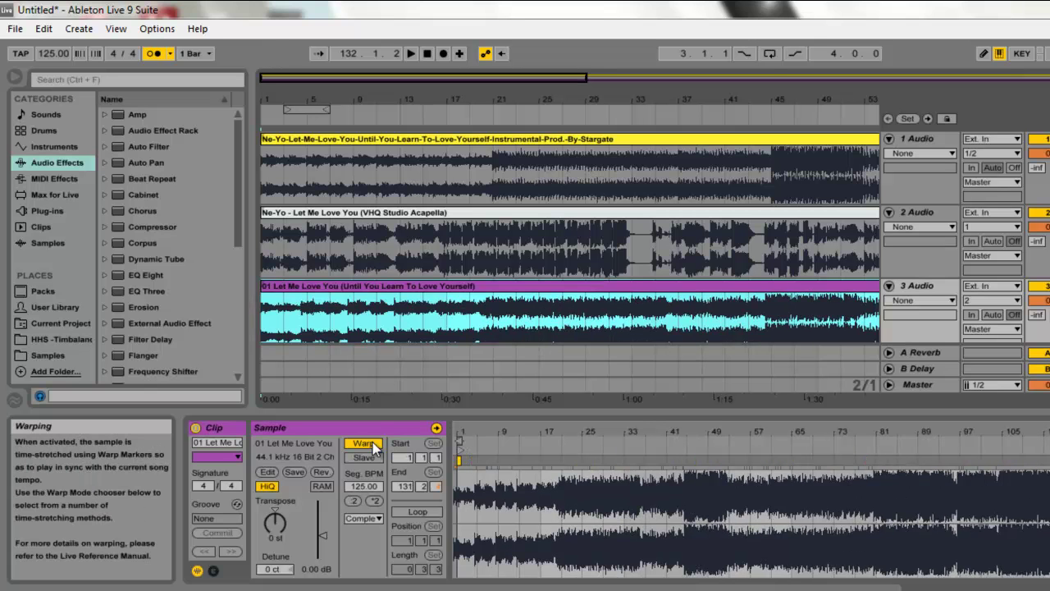
Step: Set the original song clip's warp mode to Complex Pro and solo track 3
click(364, 517)
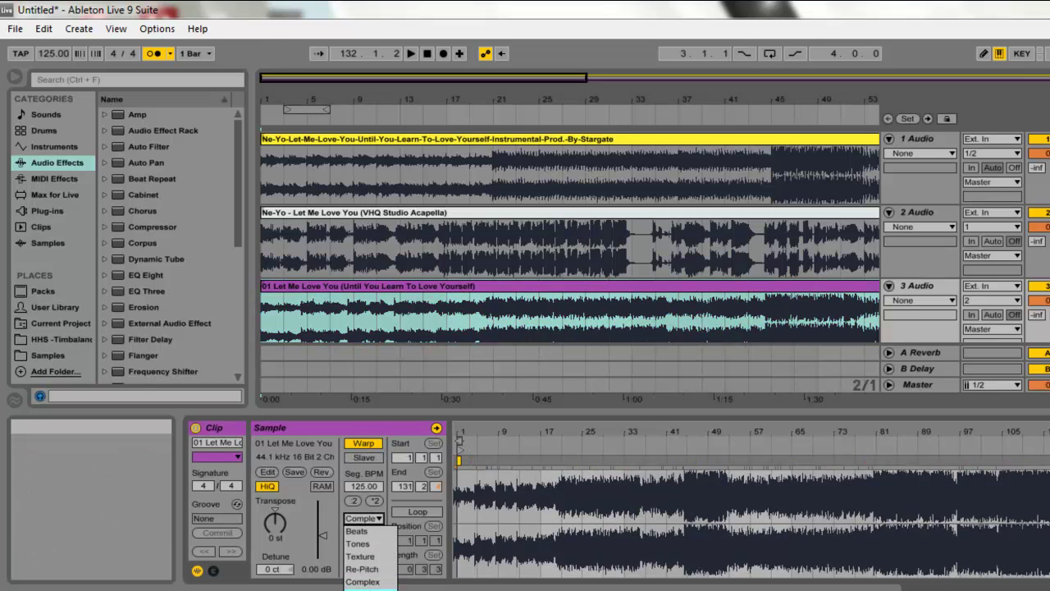
click(362, 581)
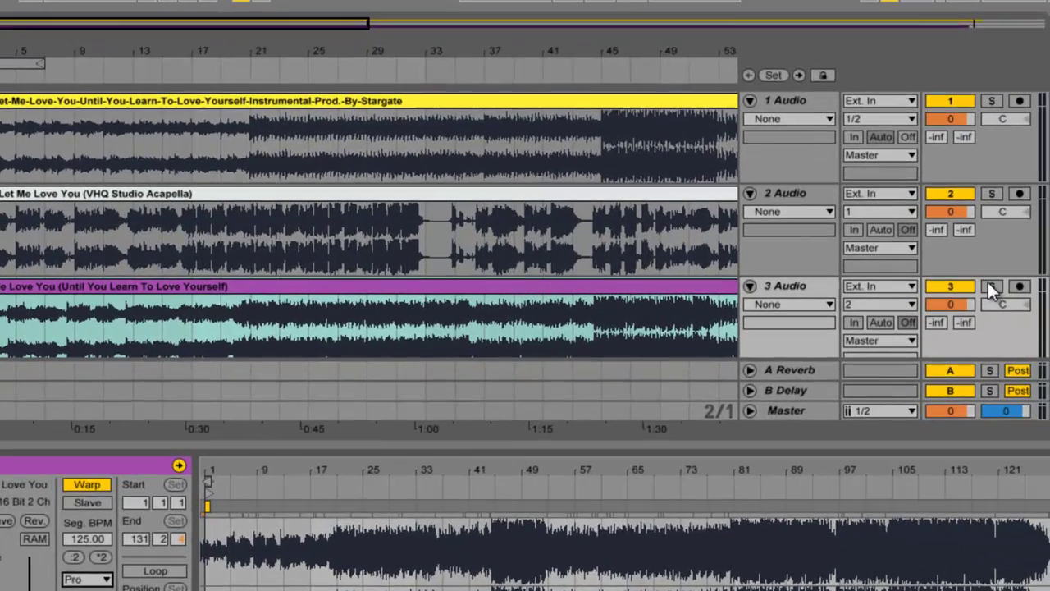
click(990, 284)
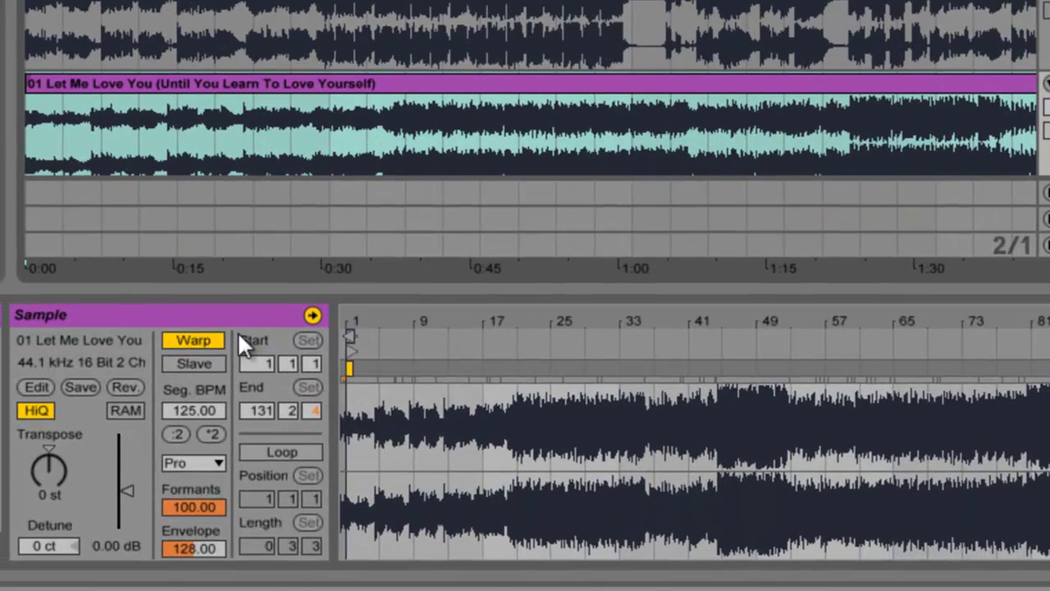
Step: Add a warp marker in the original song's sample at the drop near 20.3
mouse_move(352, 318)
mouse_down()
mouse_move(369, 341)
mouse_move(359, 322)
mouse_up()
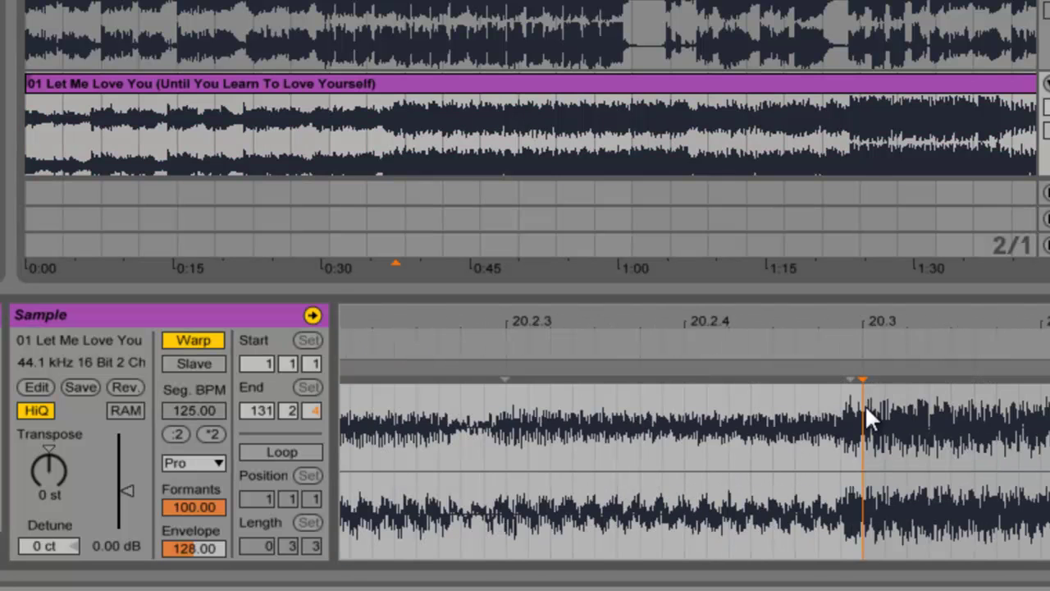
double_click(865, 408)
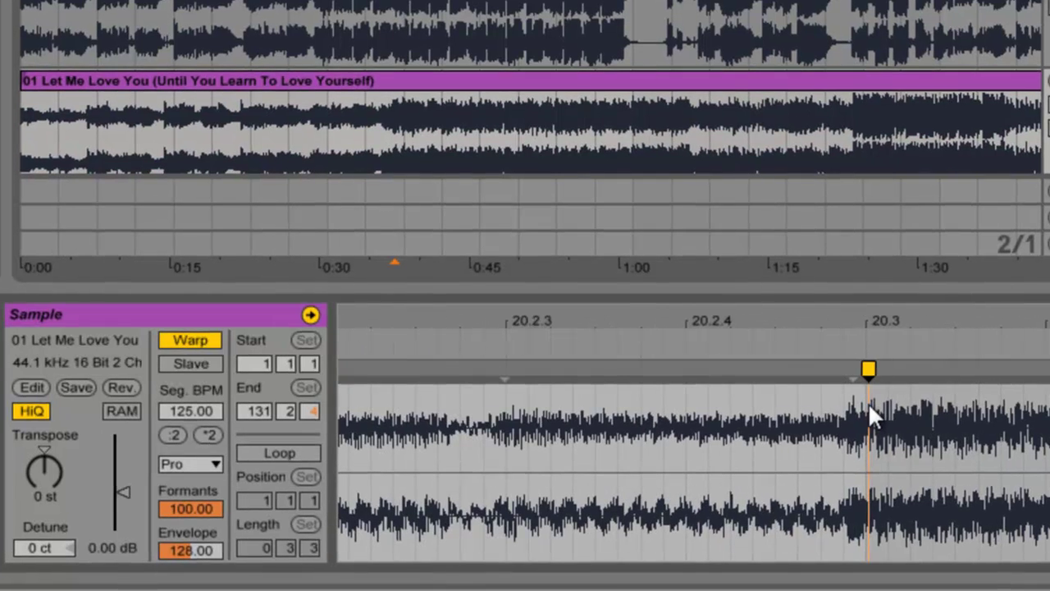
drag(816, 312, 774, 321)
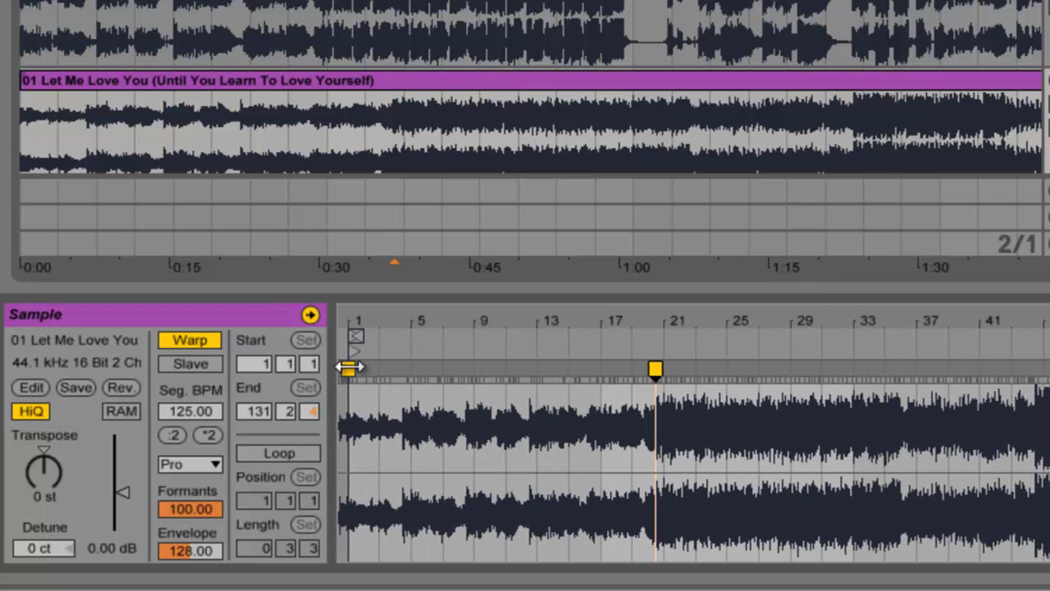
Step: Remove the warp marker at the beginning of the original song's sample and apply Set 1.1.1 Here at the drop's warp marker
key(space)
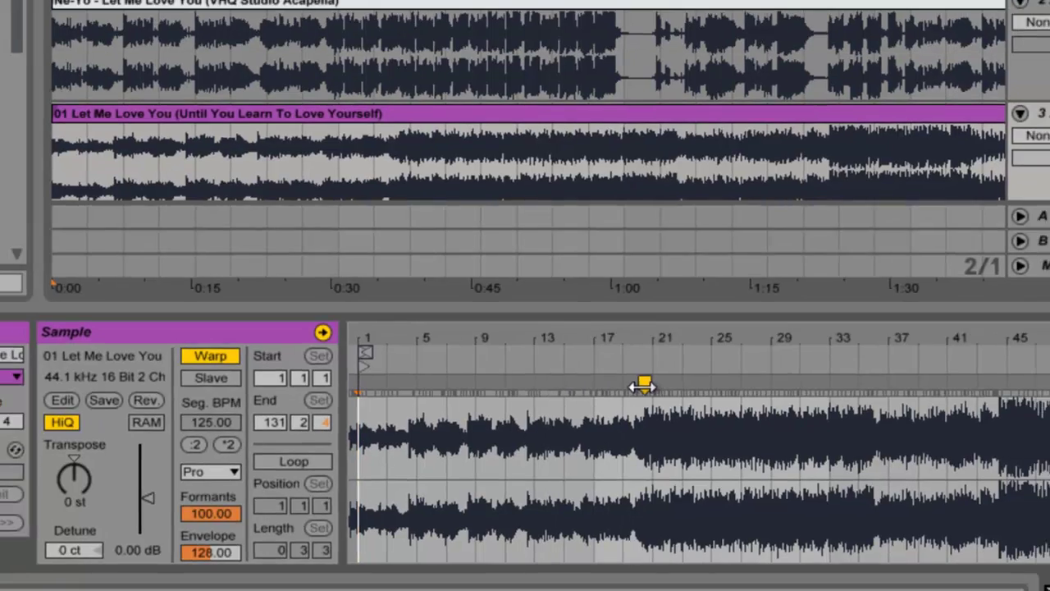
right_click(654, 370)
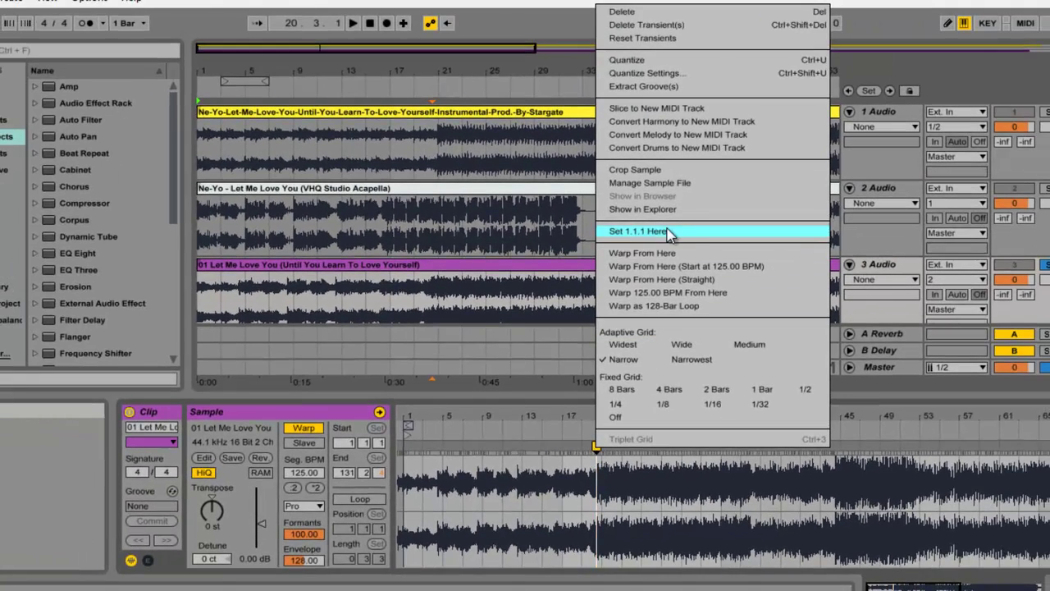
click(669, 233)
Step: Play the original song from bar 1 with the metronome and compare its beats with the grid there and at bar 25
click(209, 70)
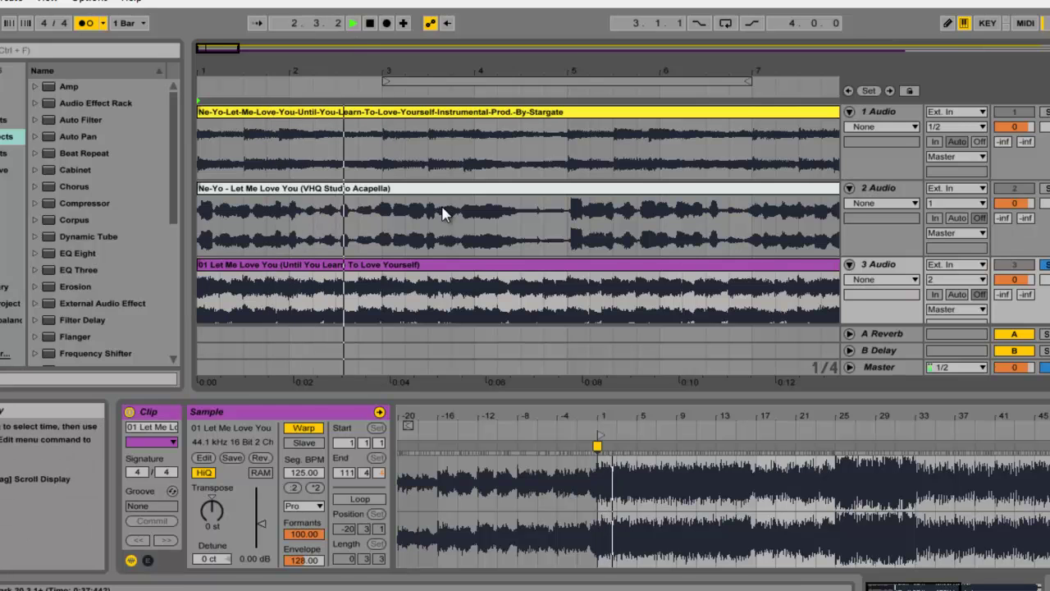
drag(392, 71, 347, 66)
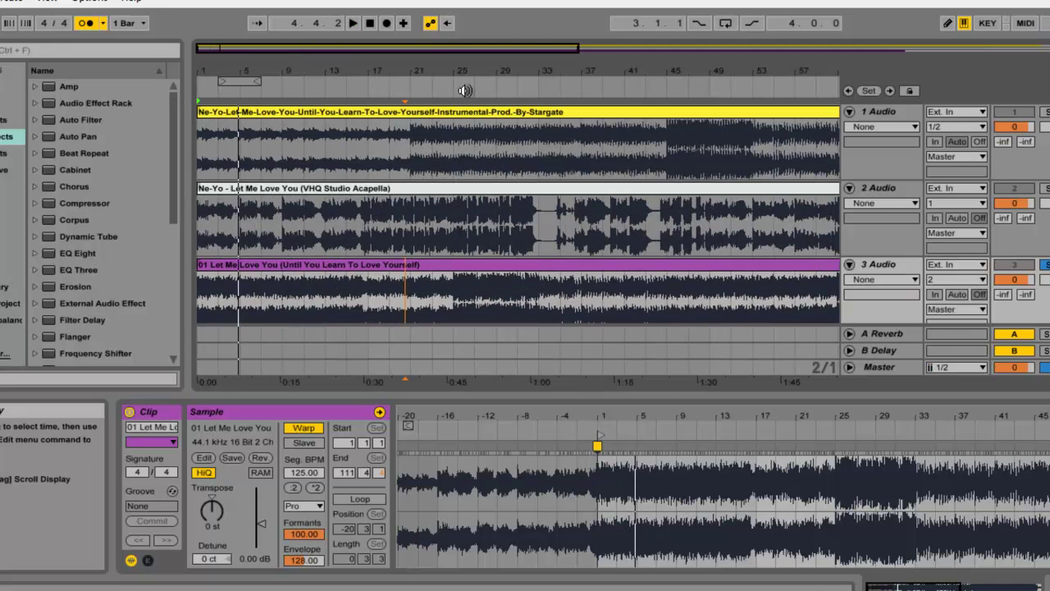
drag(444, 75, 454, 70)
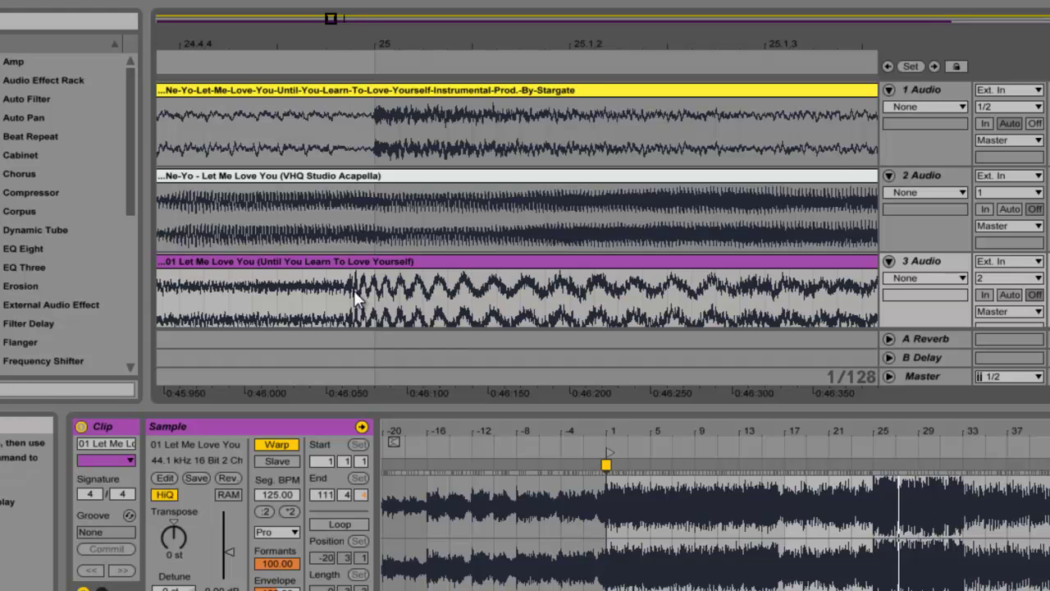
Step: Replace the original song's 1.1.1 warp marker with one on the drop's exact transient and apply Set 1.1.1 Here to it
click(348, 288)
drag(551, 430, 649, 431)
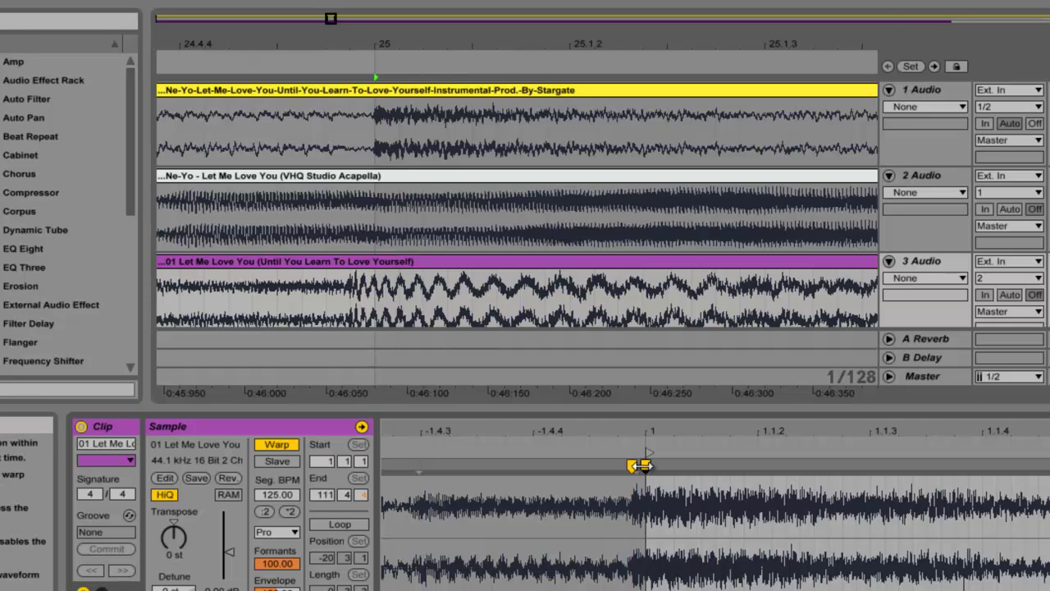
right_click(630, 464)
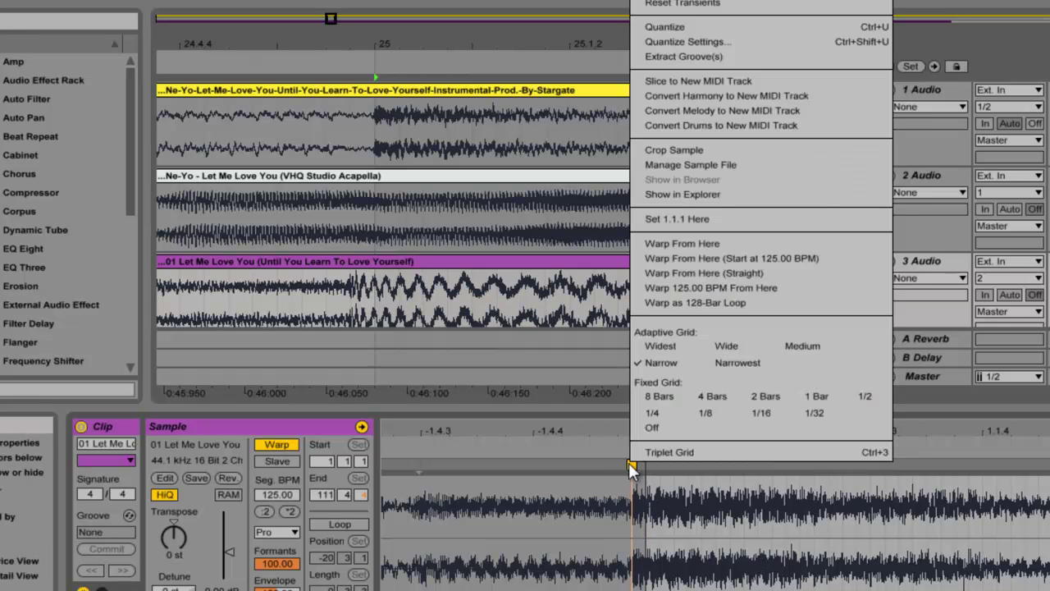
click(701, 220)
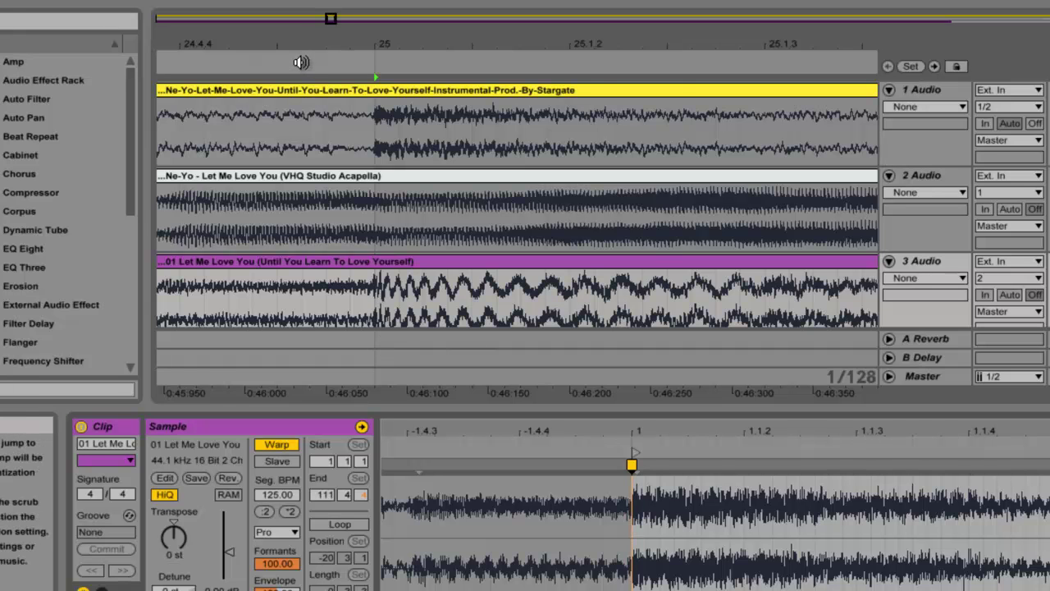
Step: Play the original song around bars 25, 45 and 100 with the metronome and check its beats against the grid up to bar 105
drag(314, 45, 323, 40)
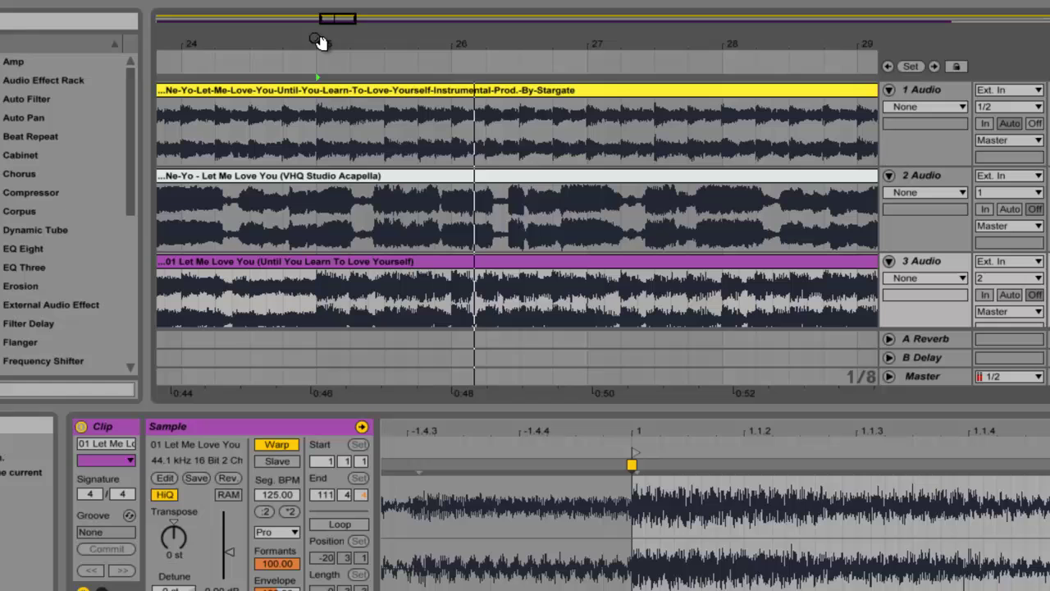
double_click(596, 49)
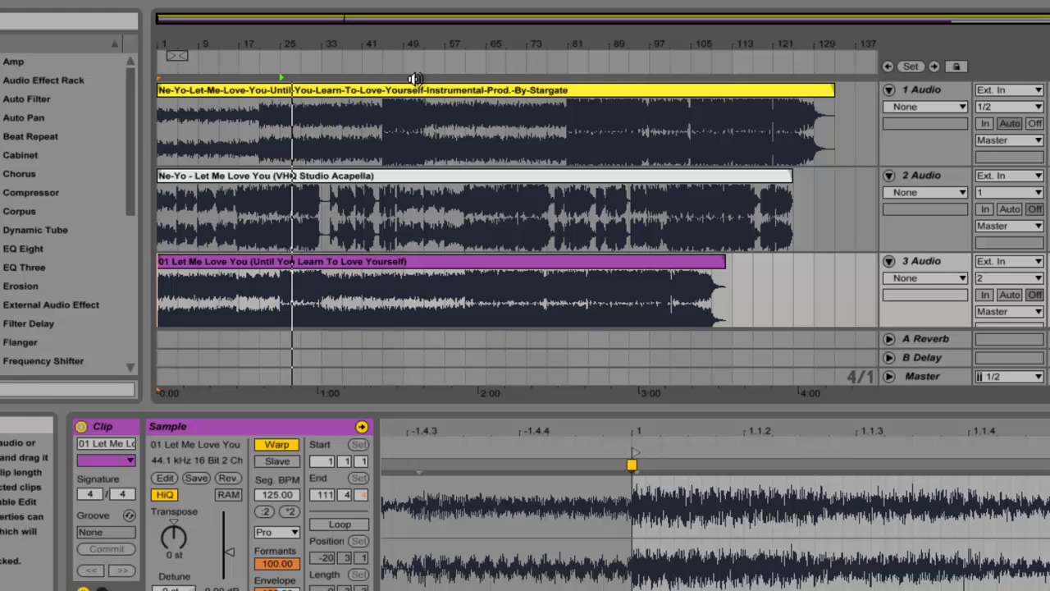
click(387, 62)
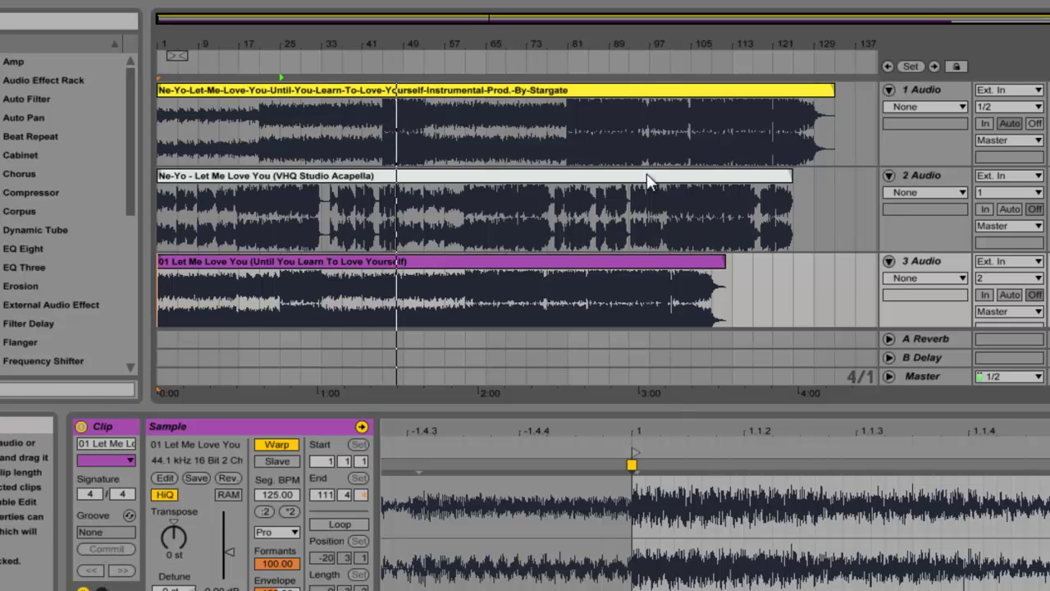
click(677, 54)
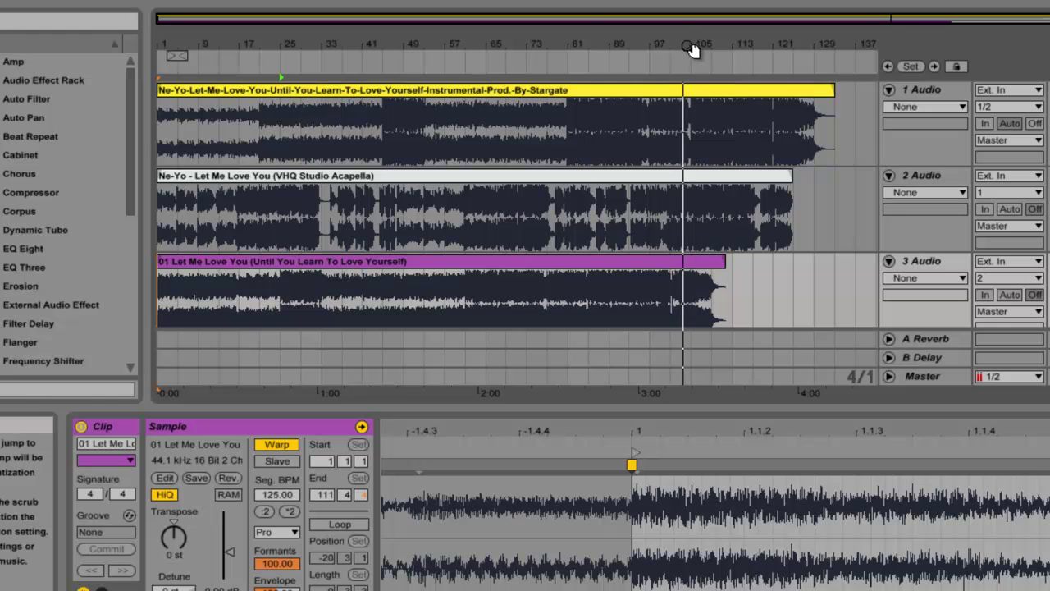
drag(697, 42, 695, 107)
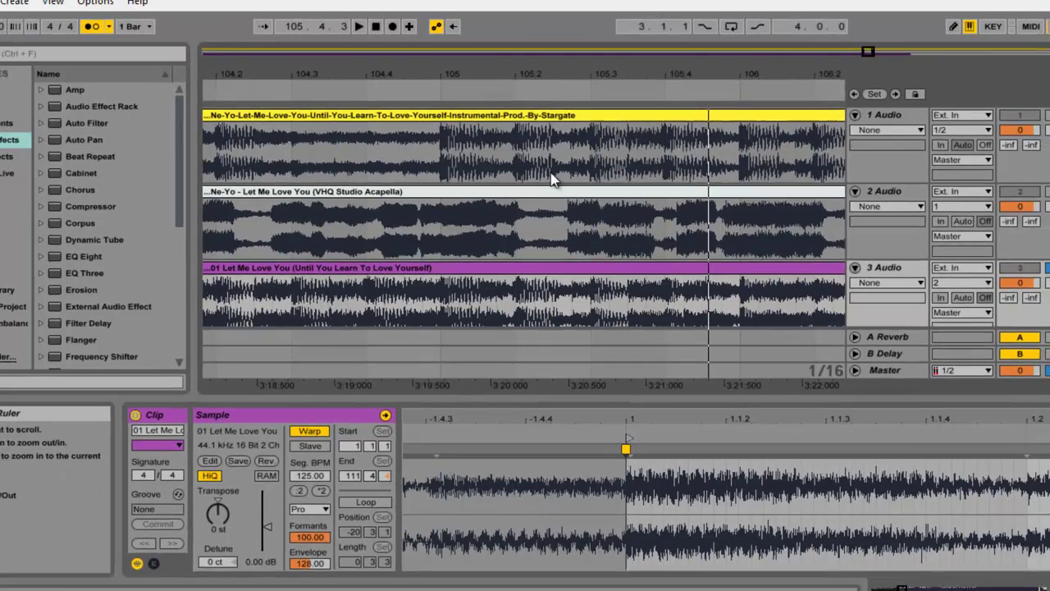
Step: Select the acapella clip from its start and solo track 2
click(173, 201)
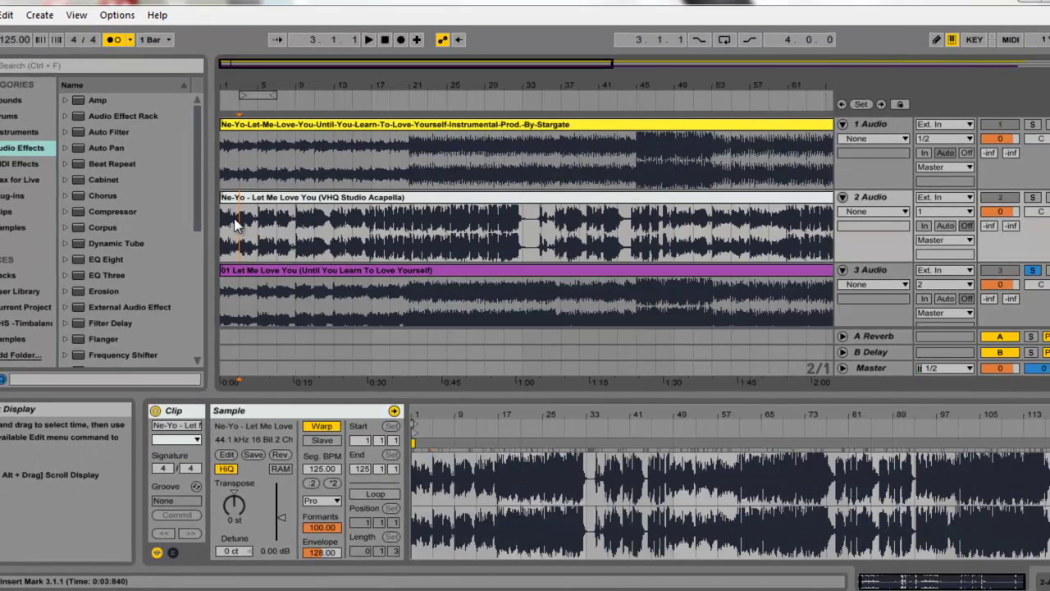
double_click(250, 246)
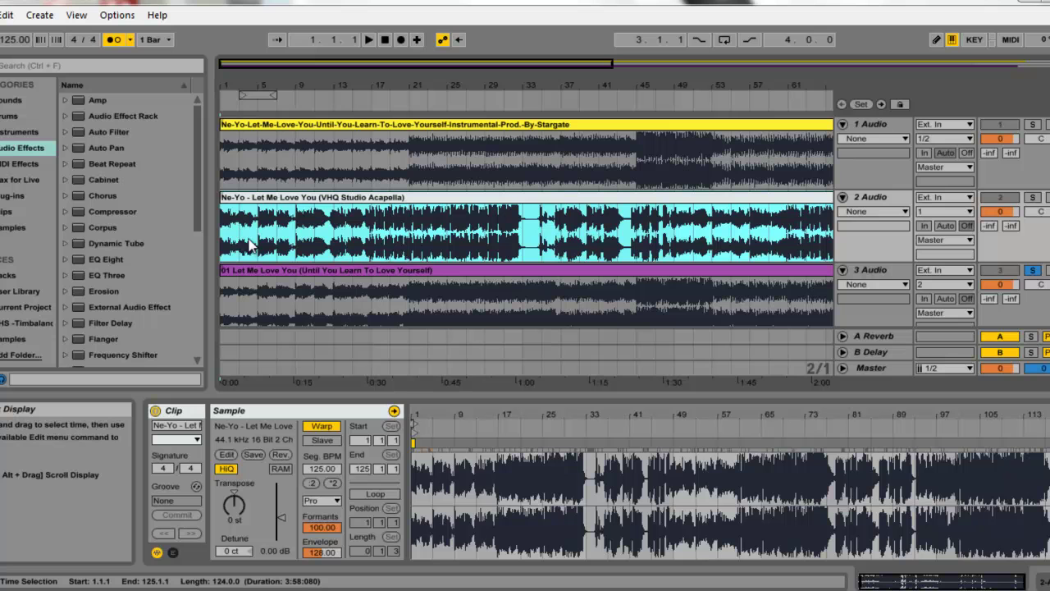
click(1034, 200)
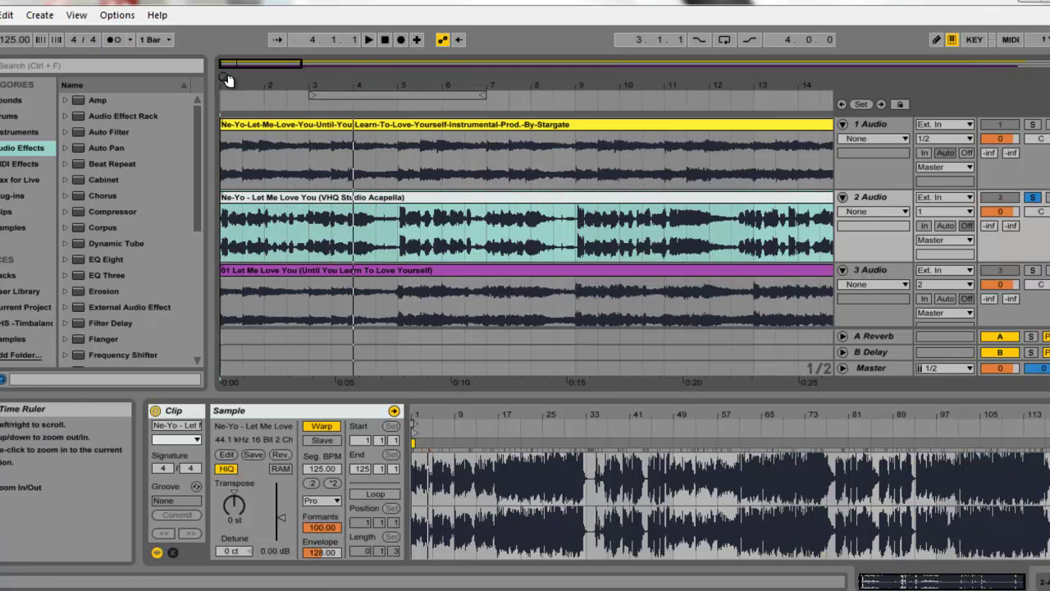
Step: Play the original song around bar 5 to find where its vocals enter
drag(229, 80, 231, 83)
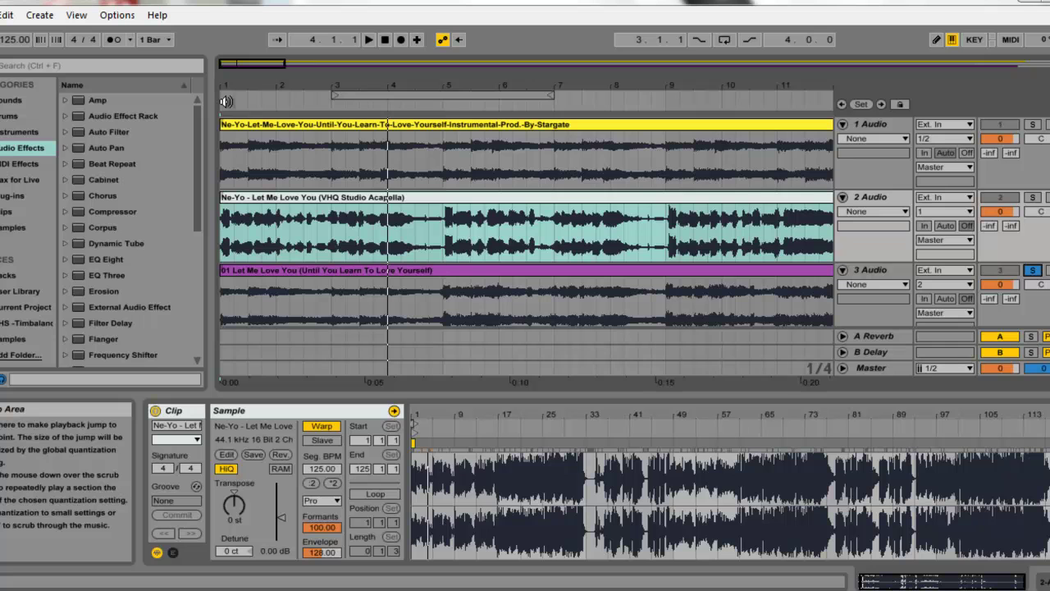
click(418, 104)
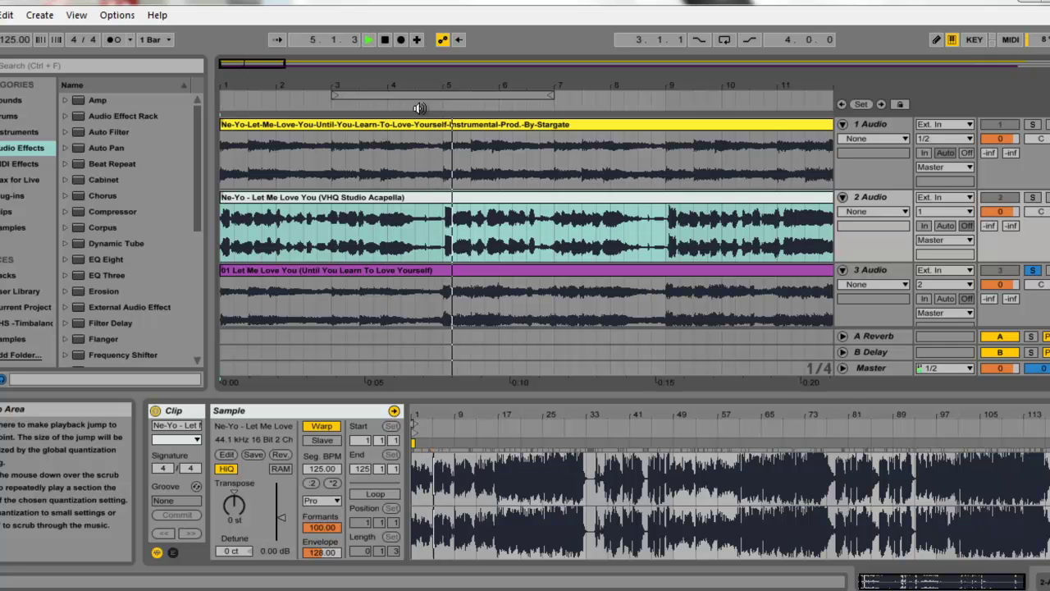
key(space)
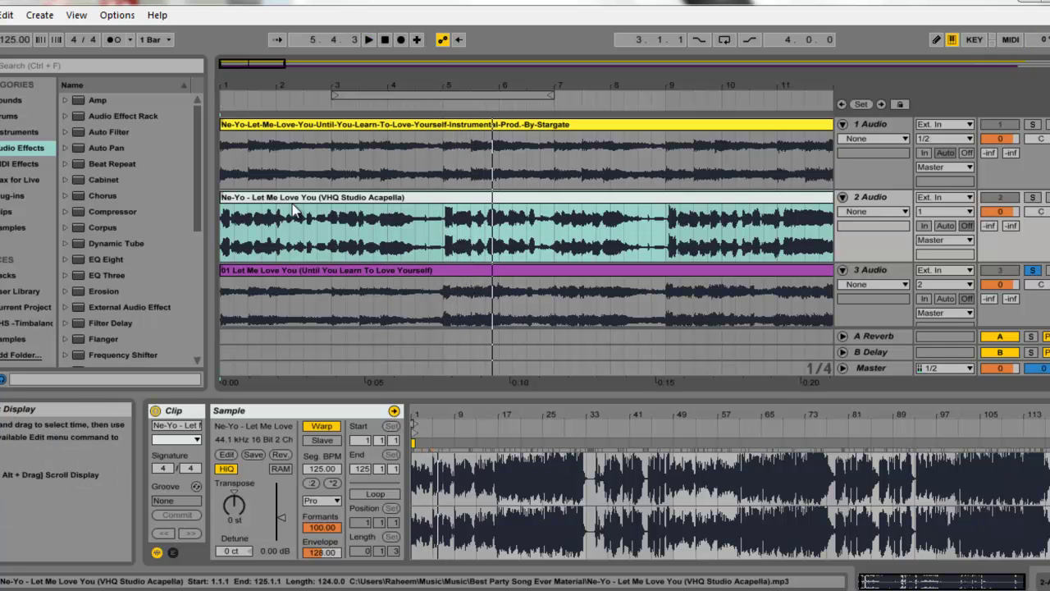
Step: Move the acapella clip so it starts at bar 5 and lower its clip gain to -2.04 dB
drag(250, 204, 440, 202)
mouse_move(450, 85)
mouse_down()
mouse_move(449, 101)
mouse_move(452, 92)
mouse_up()
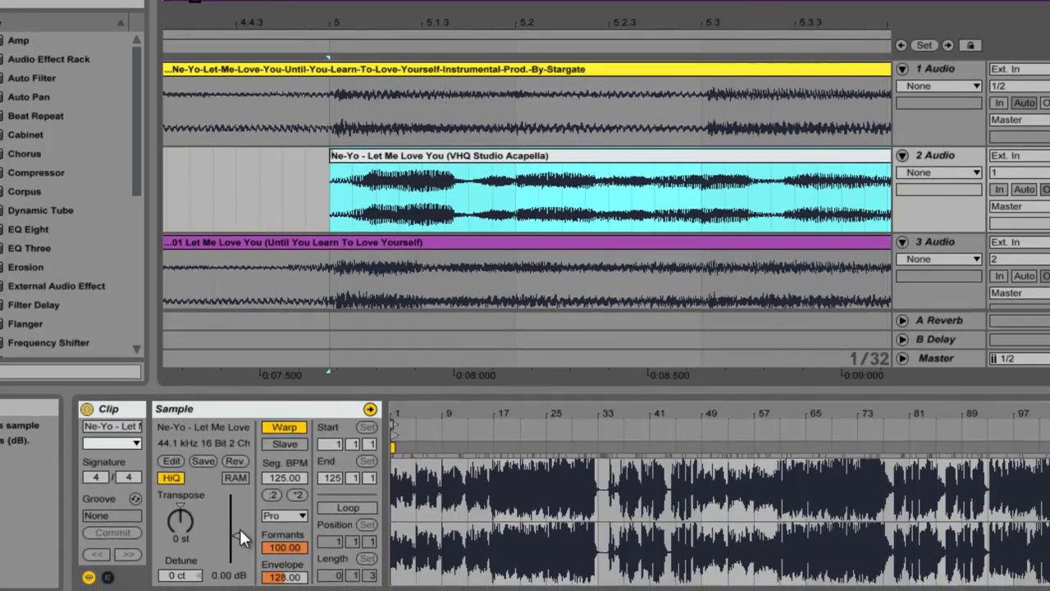
drag(238, 560, 237, 563)
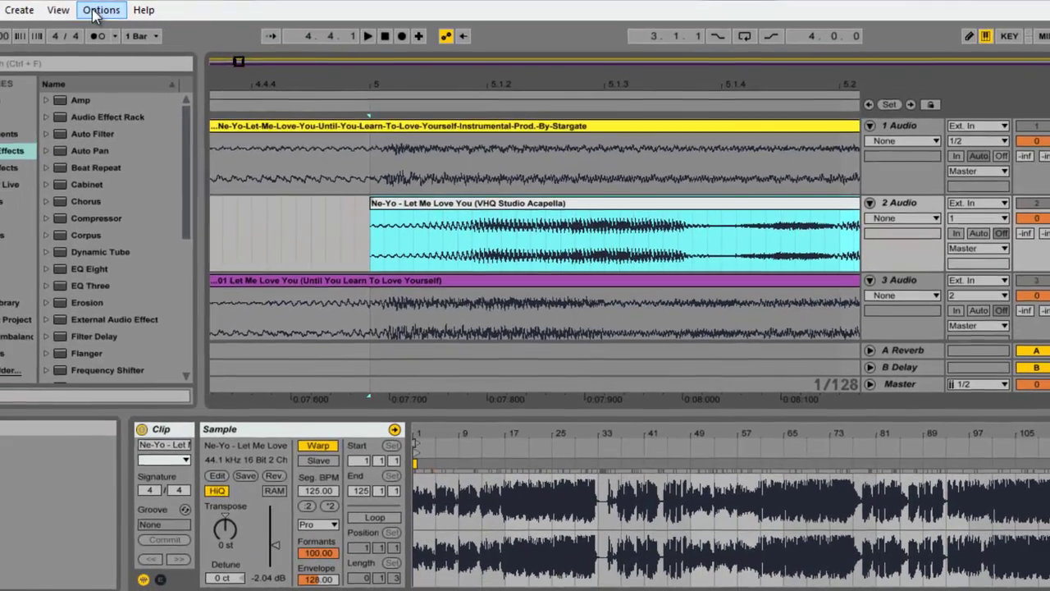
Step: Turn off Snap to Grid and nudge the acapella clip slightly ahead of bar 5 to match the original song's waveform
click(101, 8)
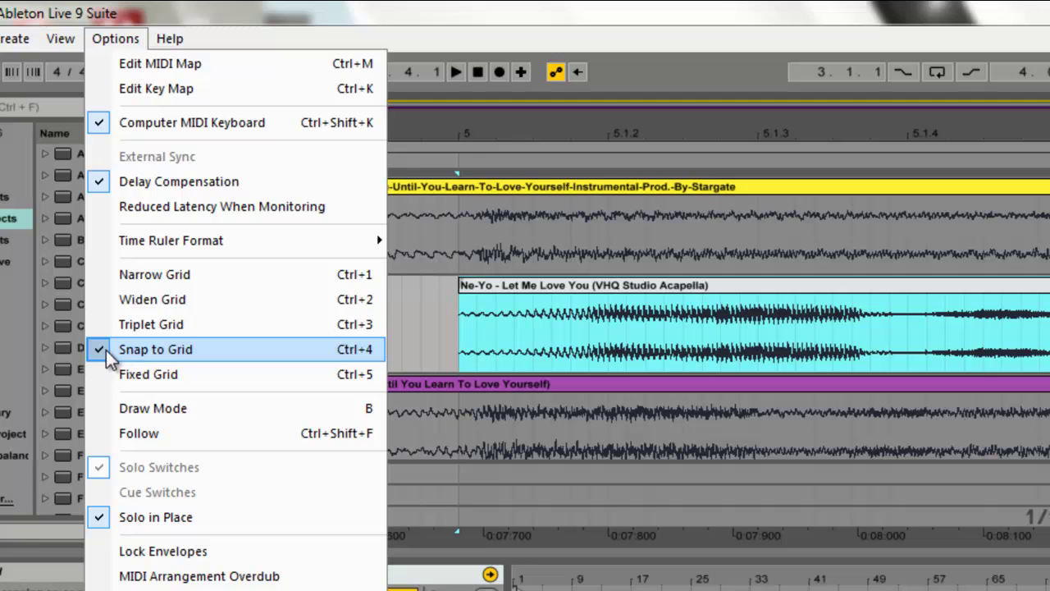
click(170, 349)
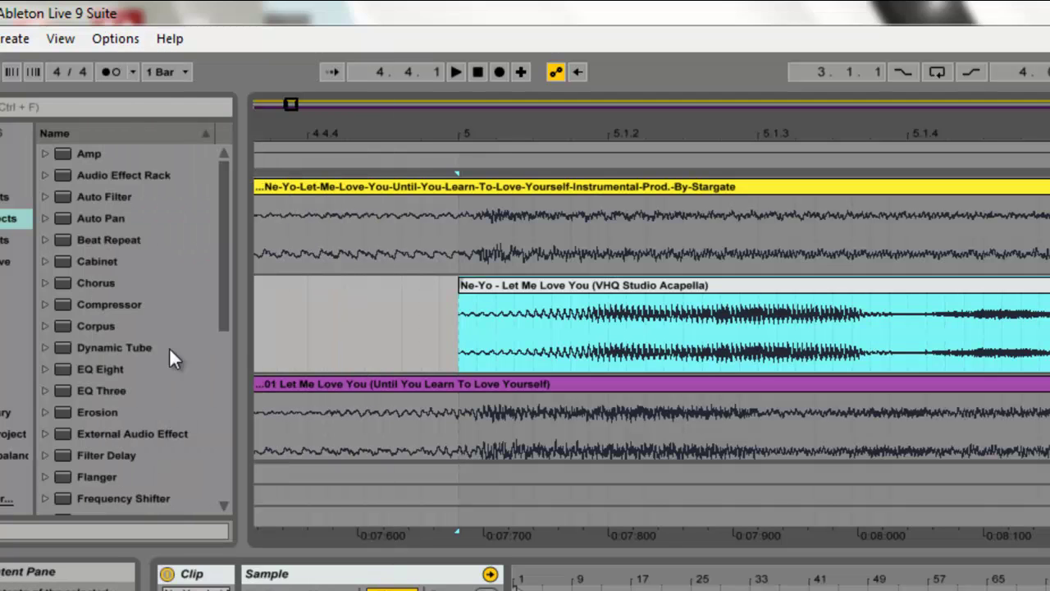
drag(681, 281, 587, 301)
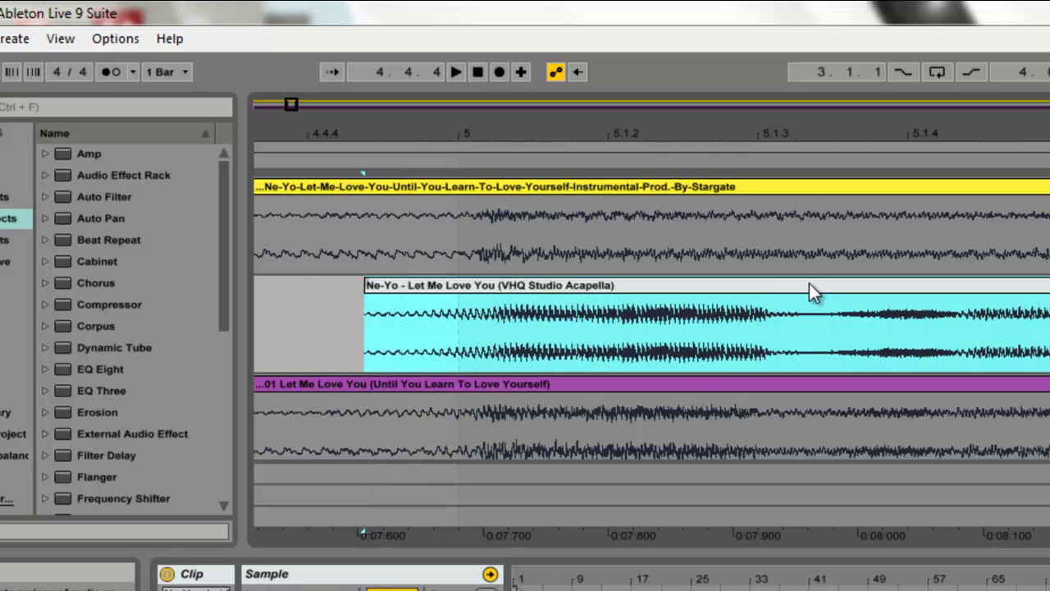
drag(812, 284, 805, 285)
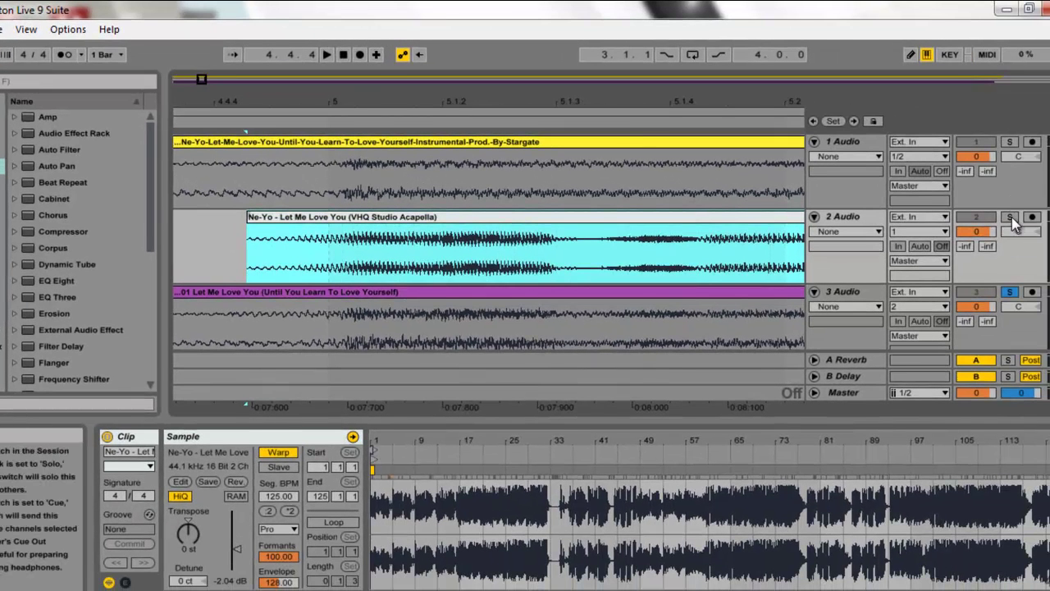
Step: Solo track 2 alongside track 3 and play from around bar 5 to compare the acapella with the original vocals
click(1010, 218)
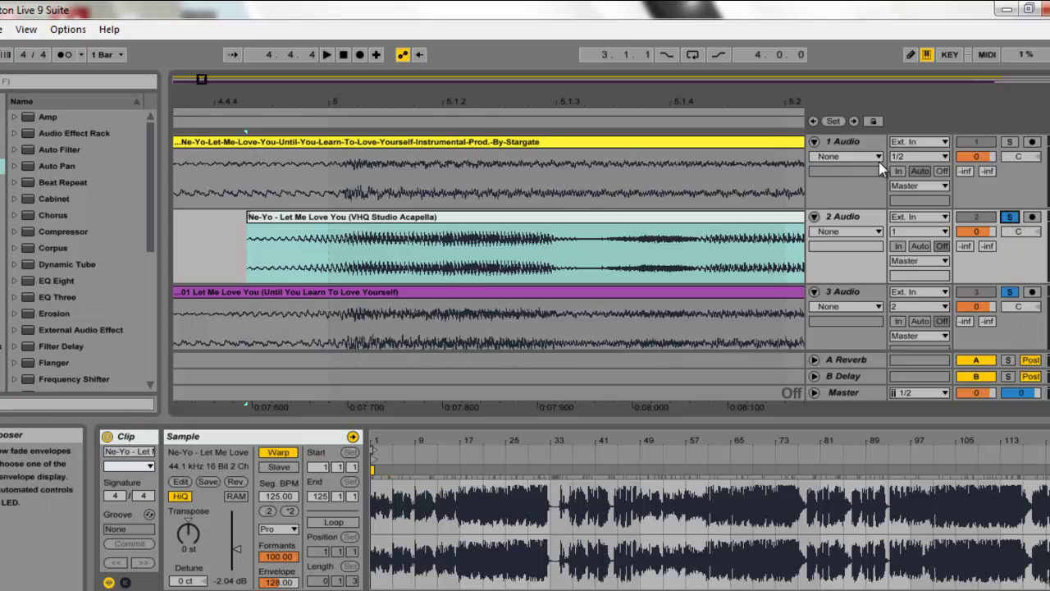
click(219, 121)
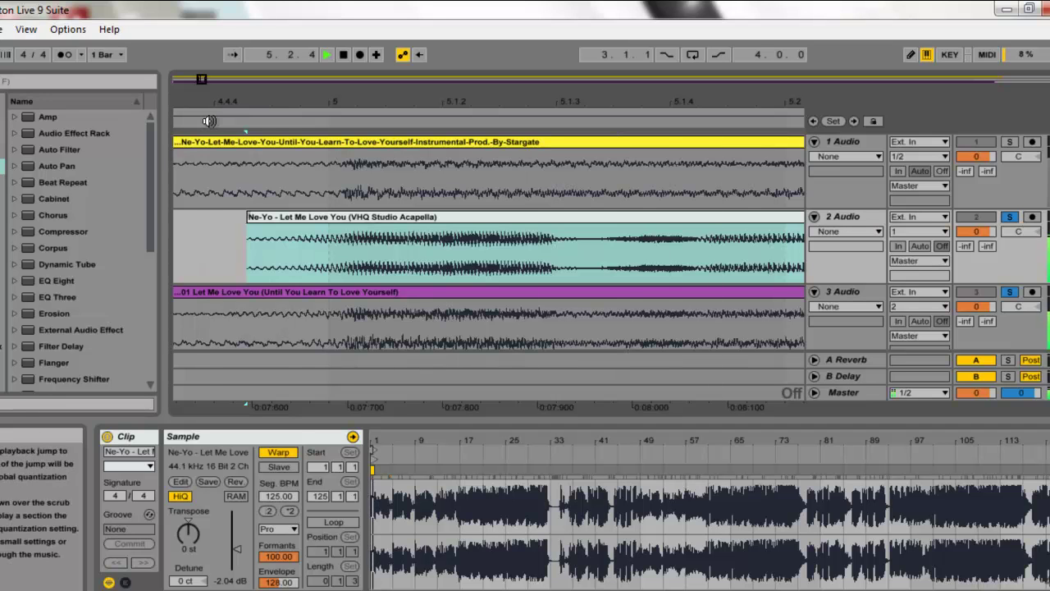
mouse_move(326, 104)
mouse_down()
mouse_move(304, 98)
mouse_move(329, 104)
mouse_up()
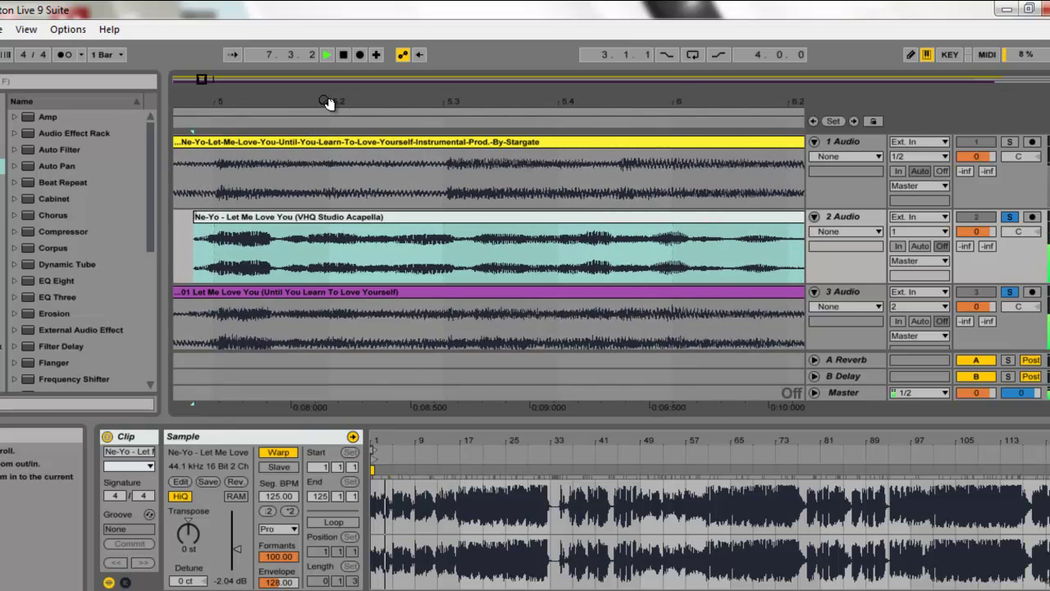
mouse_move(469, 101)
mouse_down()
mouse_move(482, 85)
mouse_move(476, 97)
mouse_move(539, 97)
mouse_up()
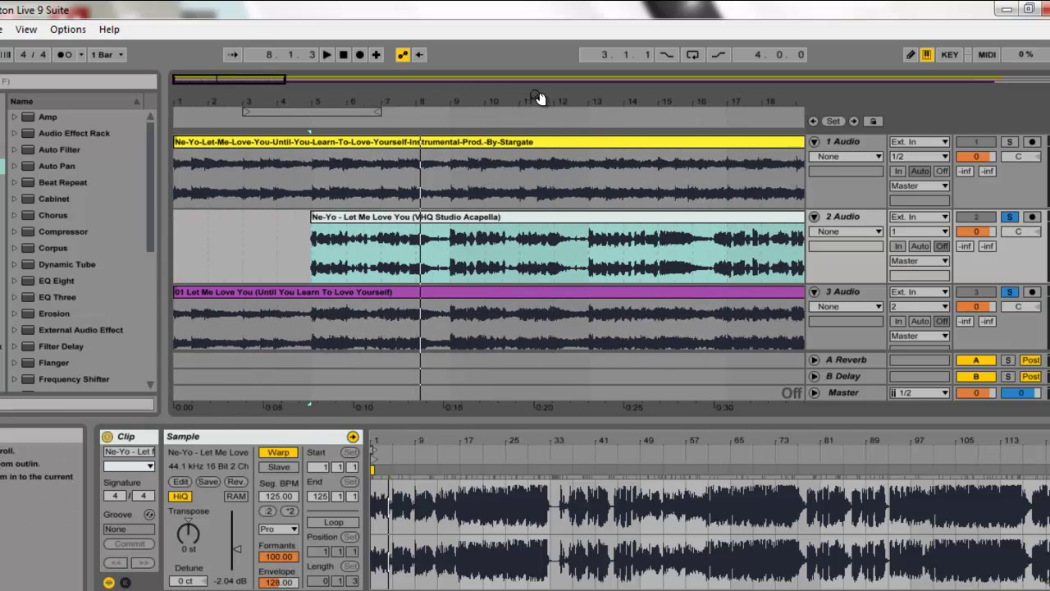
Step: Turn Snap to Grid back on and place the insert marker just before the acapella clip on track 2
click(67, 31)
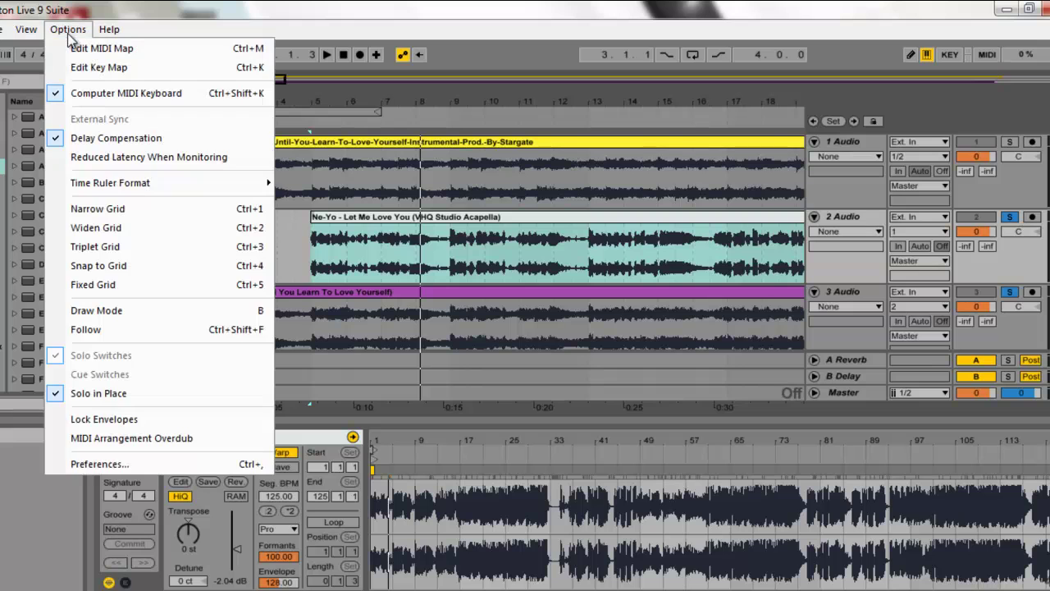
click(128, 270)
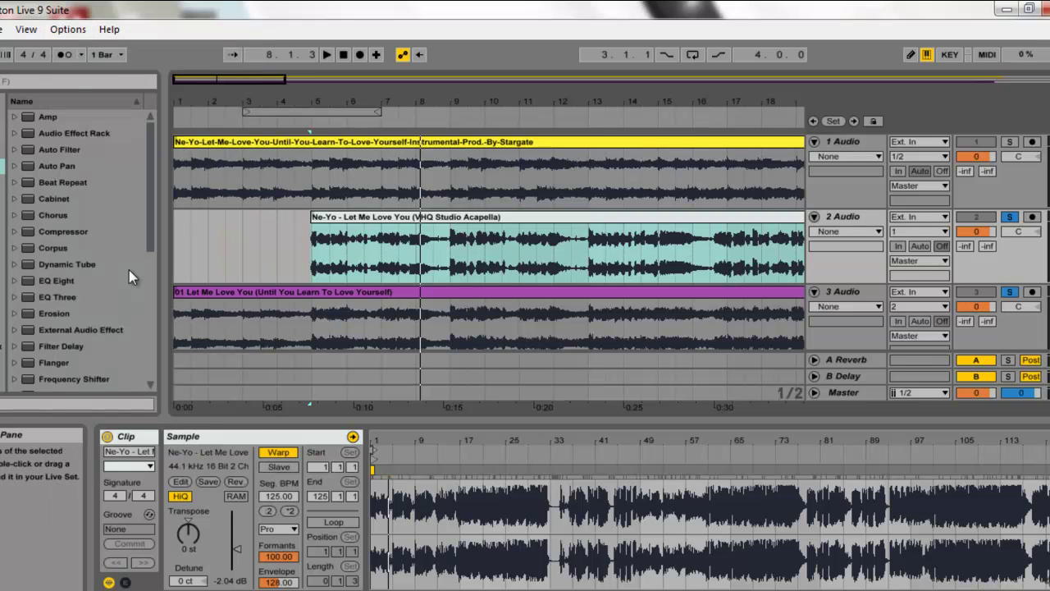
click(301, 248)
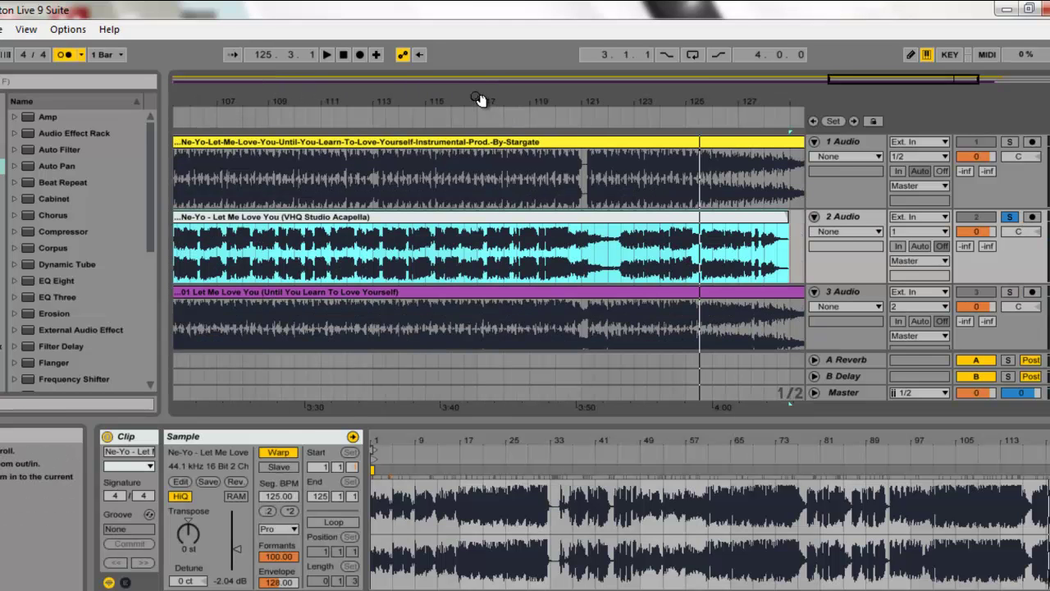
Step: Compare the three clips' alignment across the whole arrangement and select bar 6 in the instrumental clip
drag(479, 99, 480, 99)
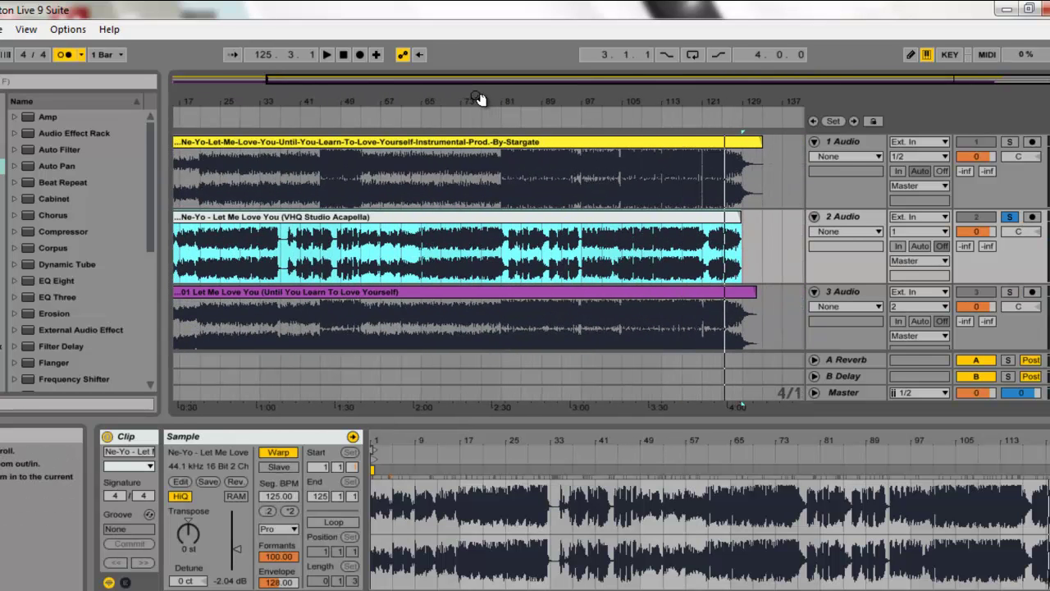
click(182, 92)
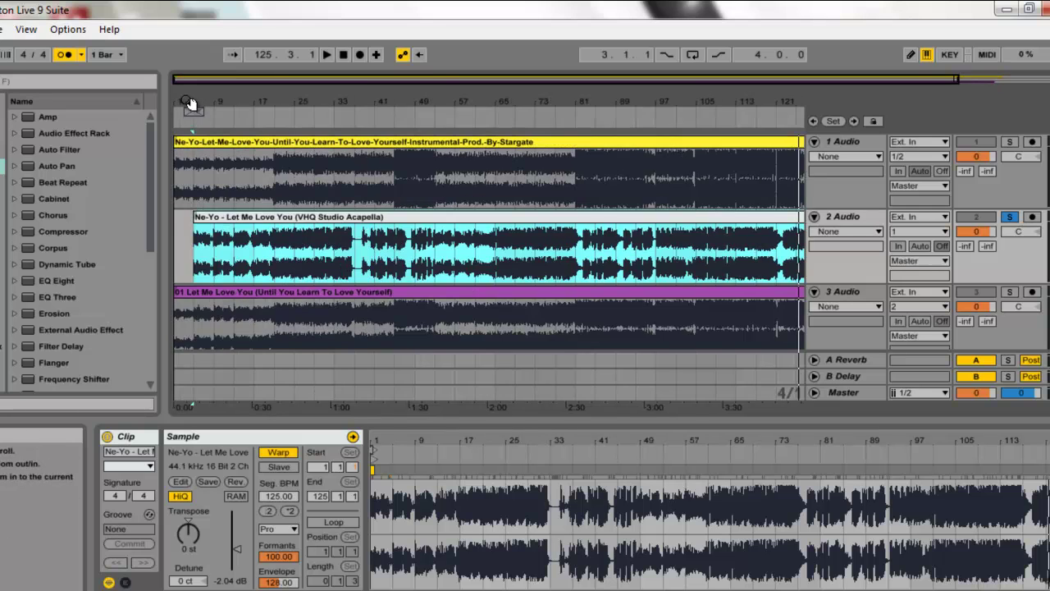
drag(189, 102, 191, 123)
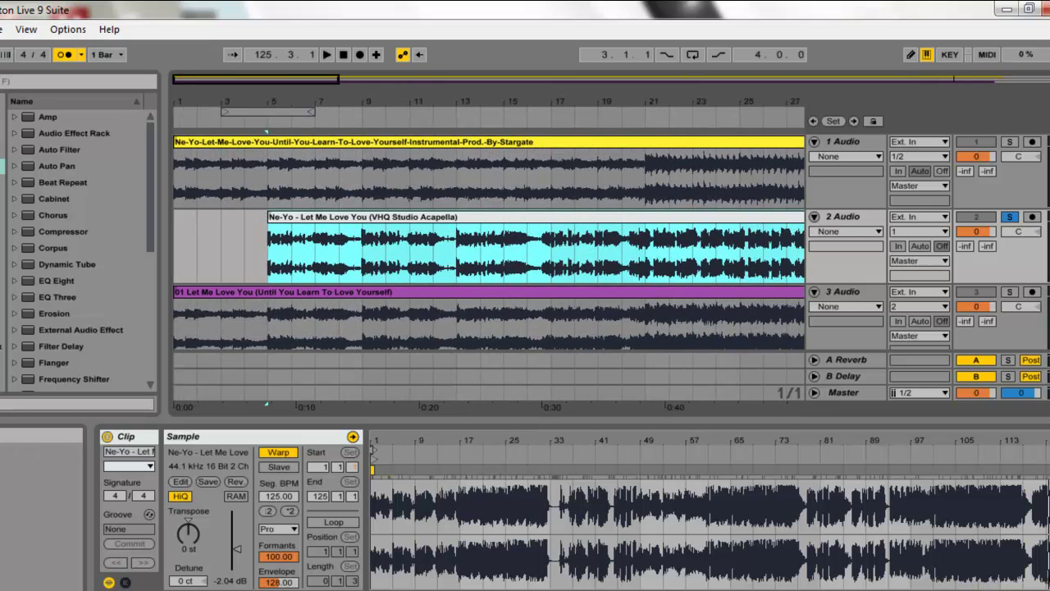
click(285, 162)
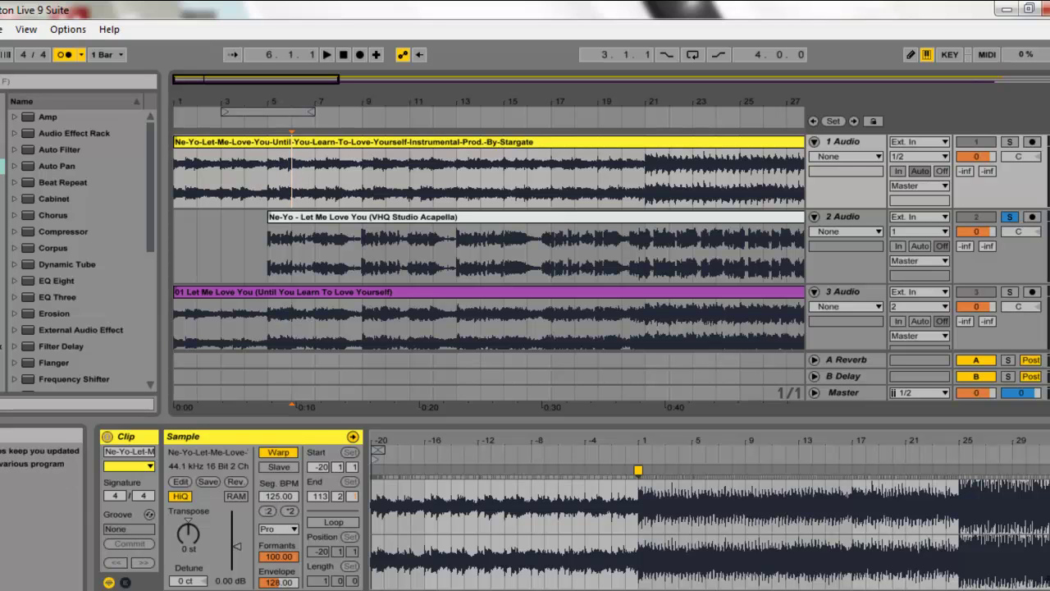
Step: Look at the song files in the Best Party Song Ever Material folder and return to Ableton Live to view the full mashup set's tracks
click(265, 590)
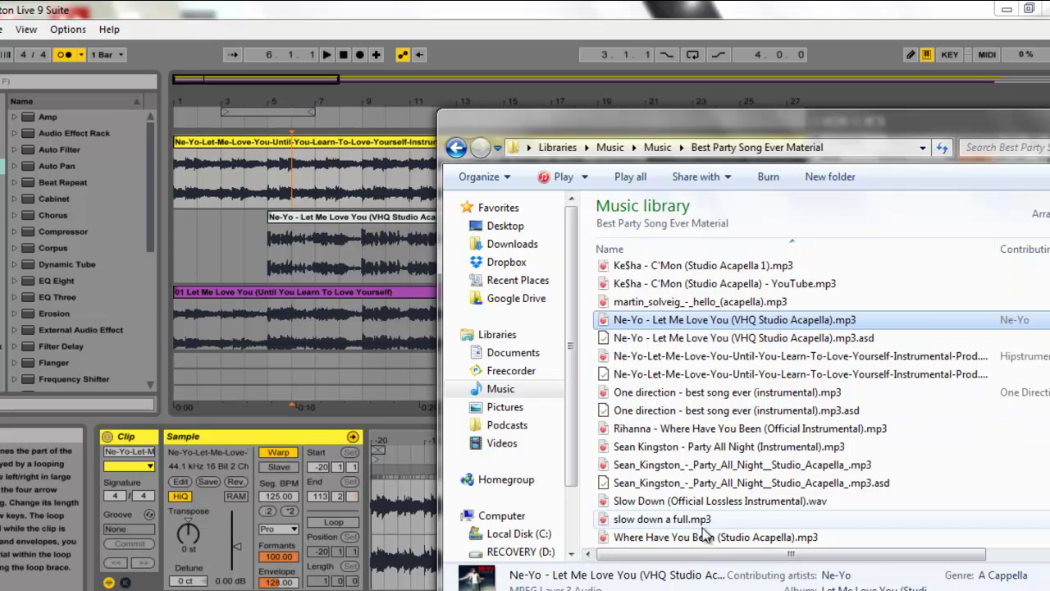
click(244, 233)
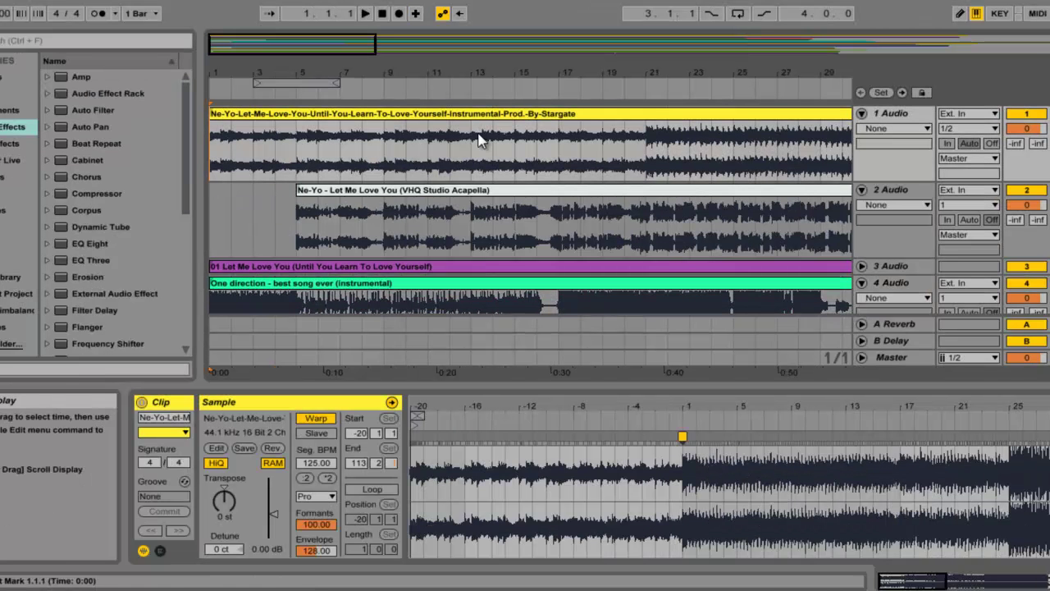
scroll(560, 168, down, 15)
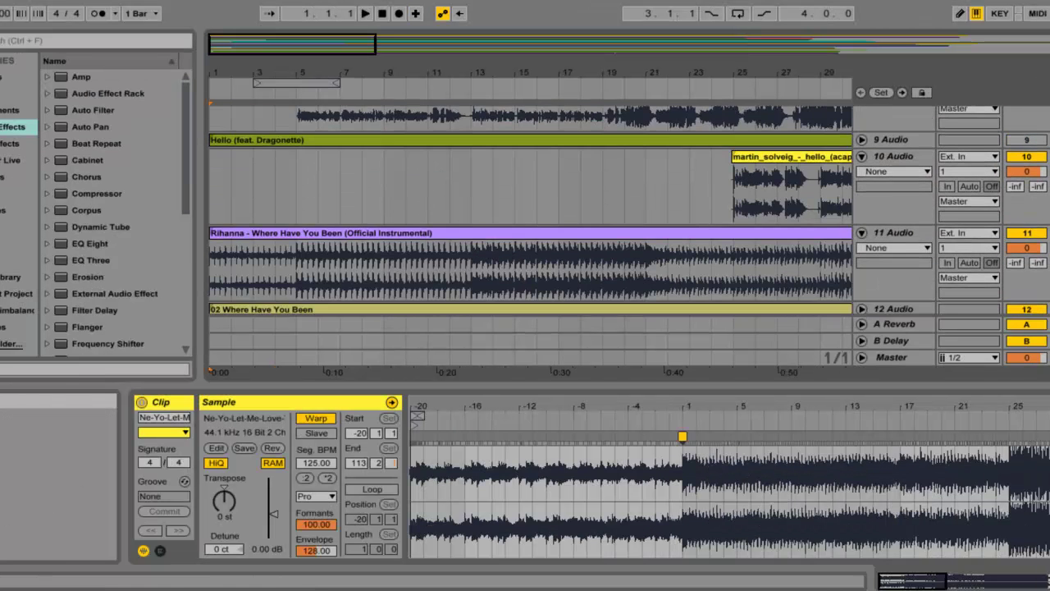
Step: Inspect the Where Have You Been (Studio Acapella) clip on track 13 alongside its instrumental and original song
click(399, 251)
click(387, 237)
click(332, 159)
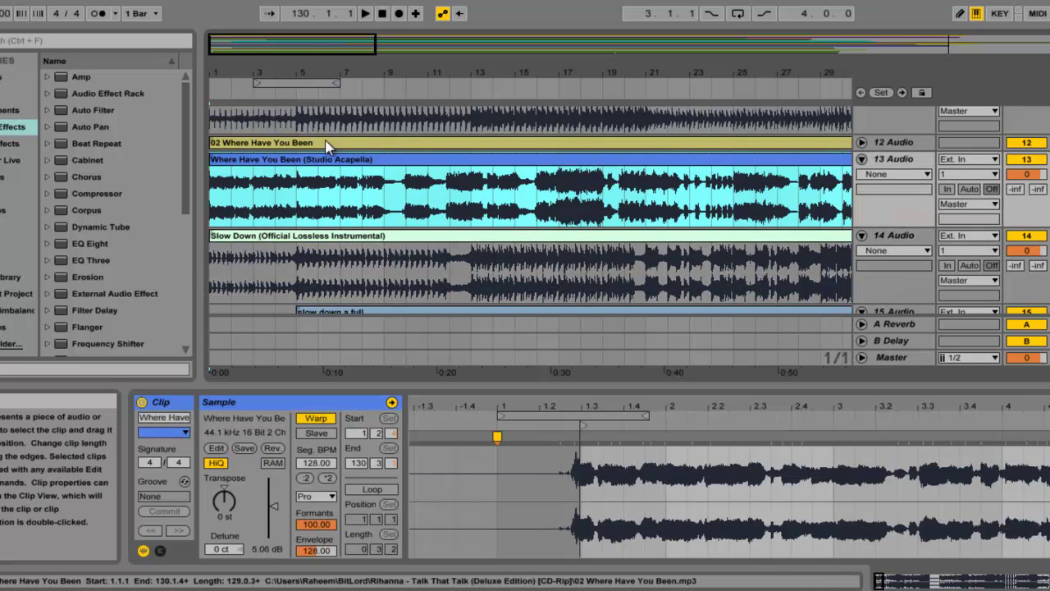
click(333, 142)
click(511, 197)
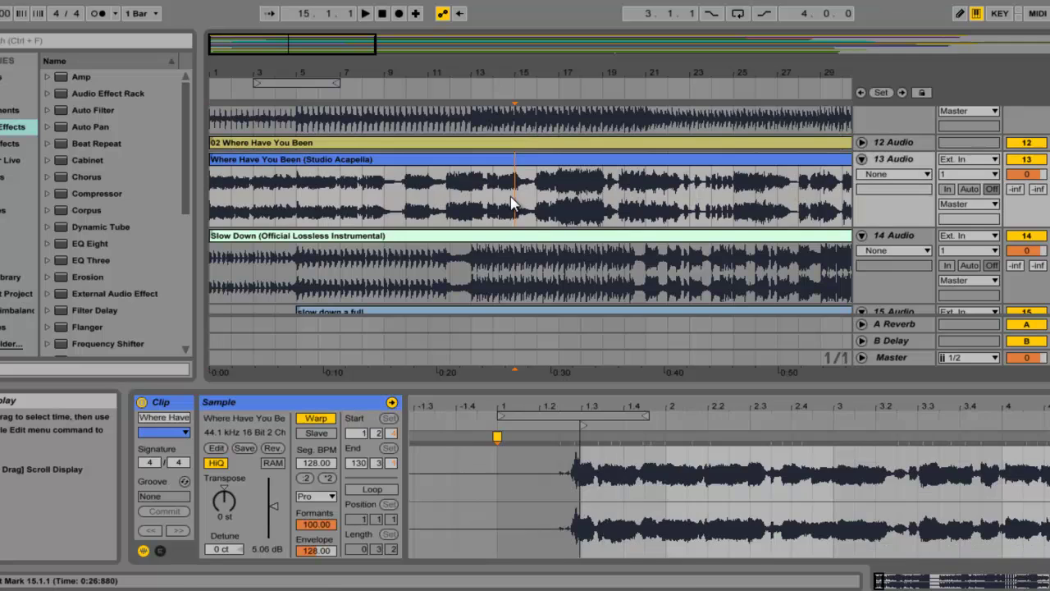
Step: Select the 02 Where Have You Been clip and unfold track 12 to view its waveform, then fold the track again
click(516, 145)
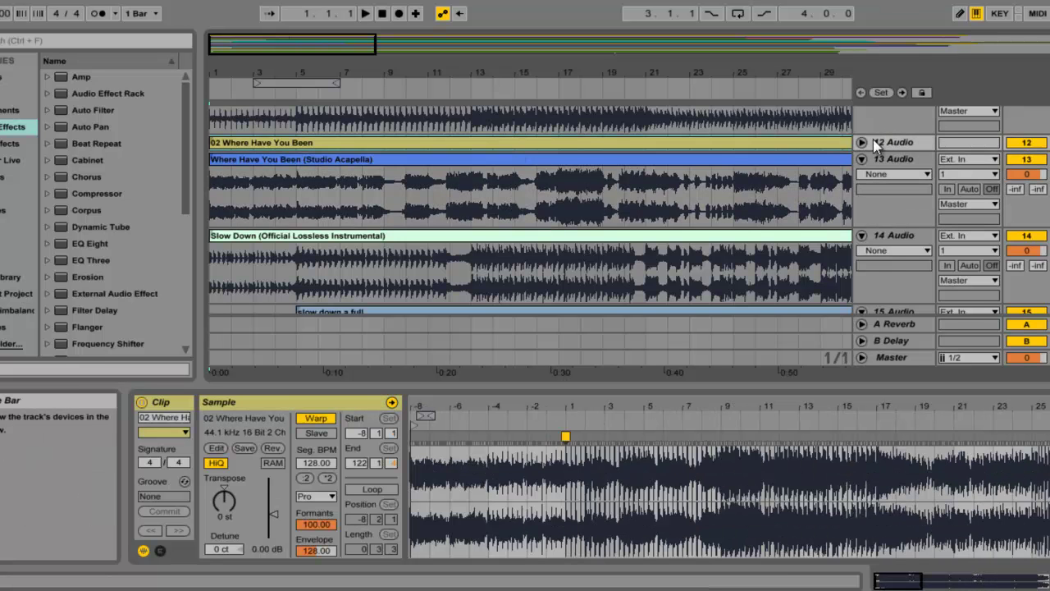
click(865, 143)
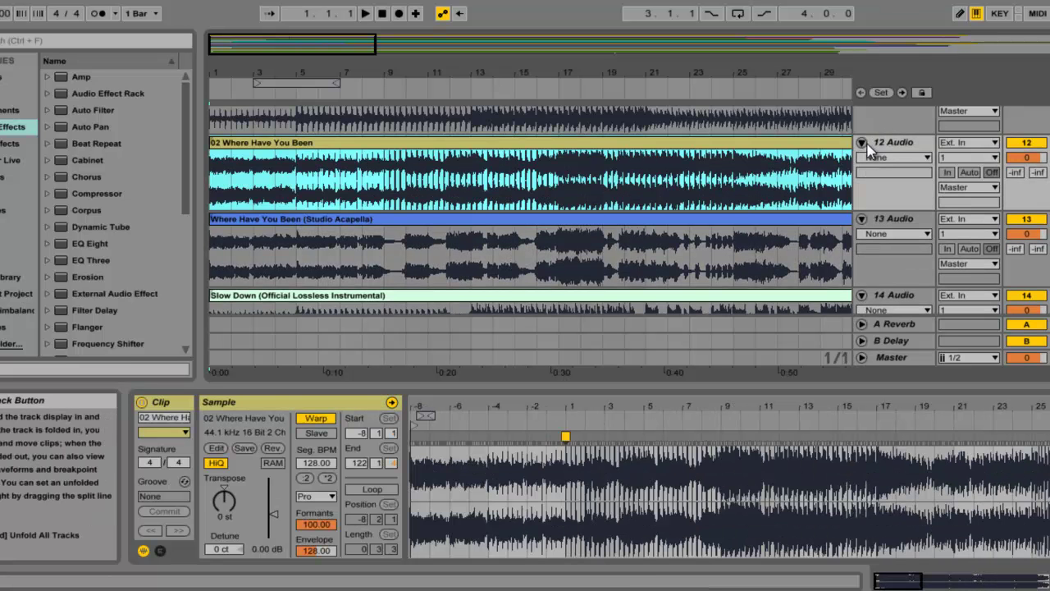
click(863, 143)
Step: Look over the remaining song tracks and set the playback start at bar 1 on the instrumental in track 1
scroll(530, 230, down, 2)
scroll(530, 230, down, 3)
scroll(530, 229, up, 10)
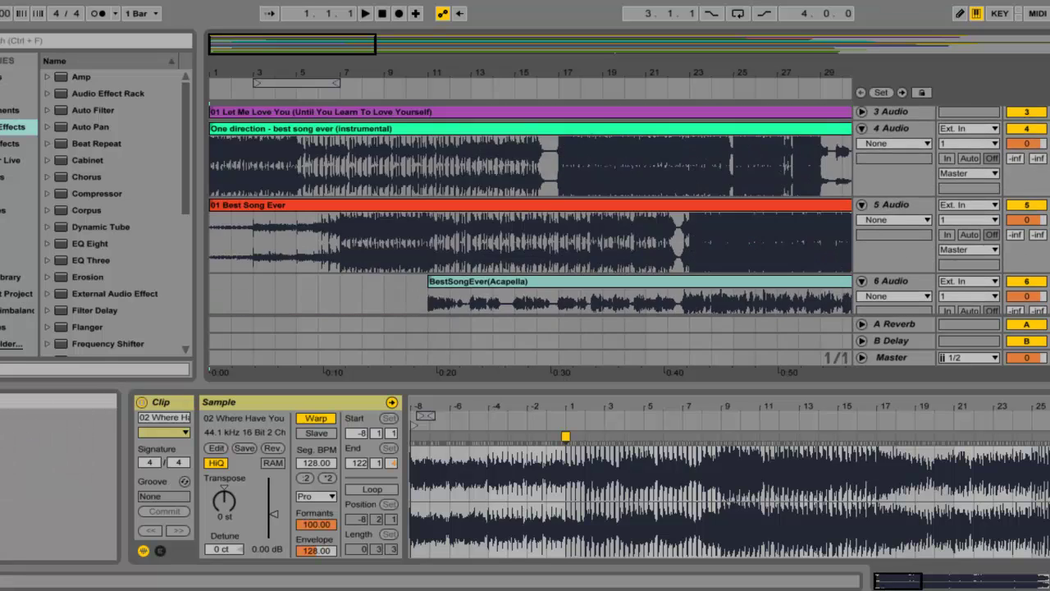
scroll(530, 230, up, 2)
click(210, 136)
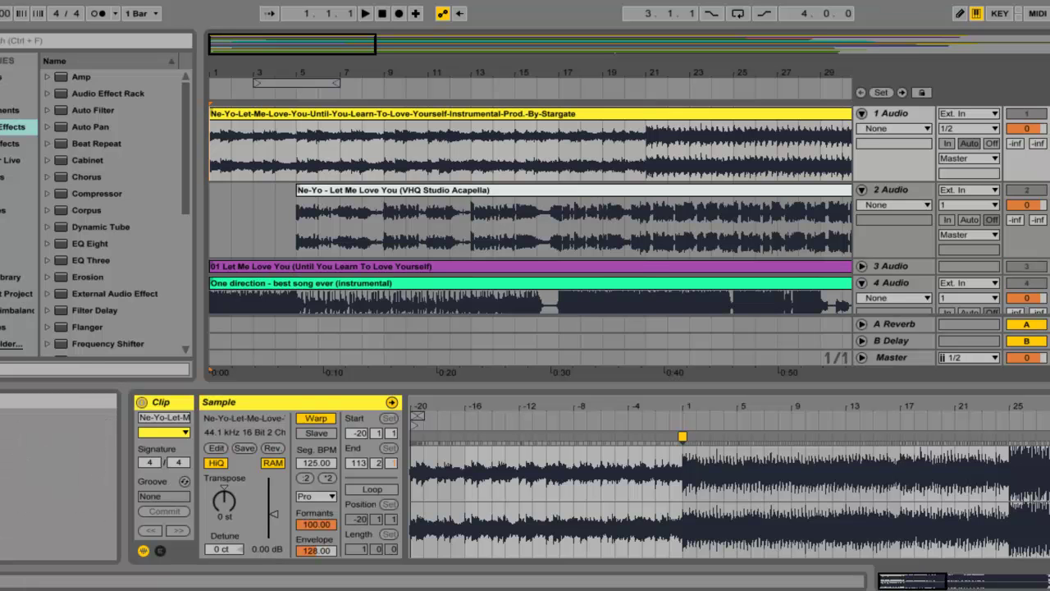
Step: Play the full mashup set from bar 1 to bar 6 while looking over the upper tracks
scroll(530, 209, down, 5)
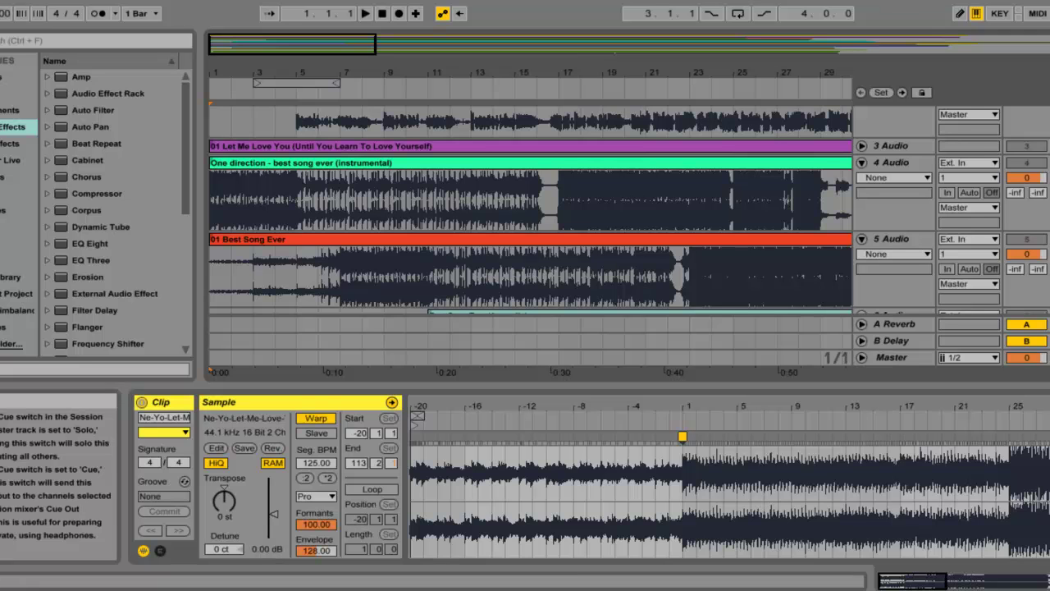
key(space)
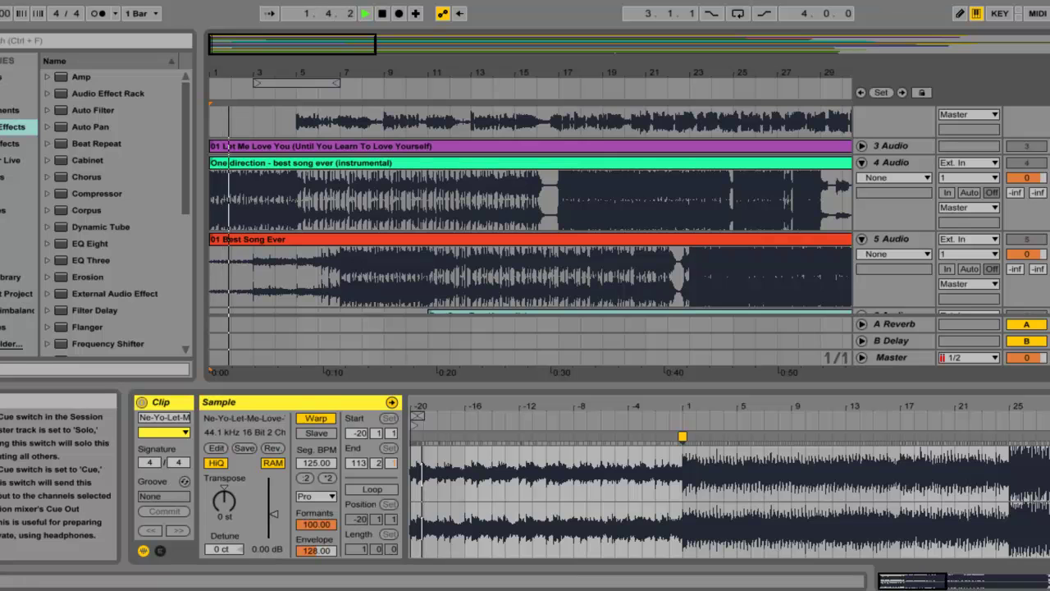
scroll(531, 210, down, 1)
scroll(531, 210, up, 3)
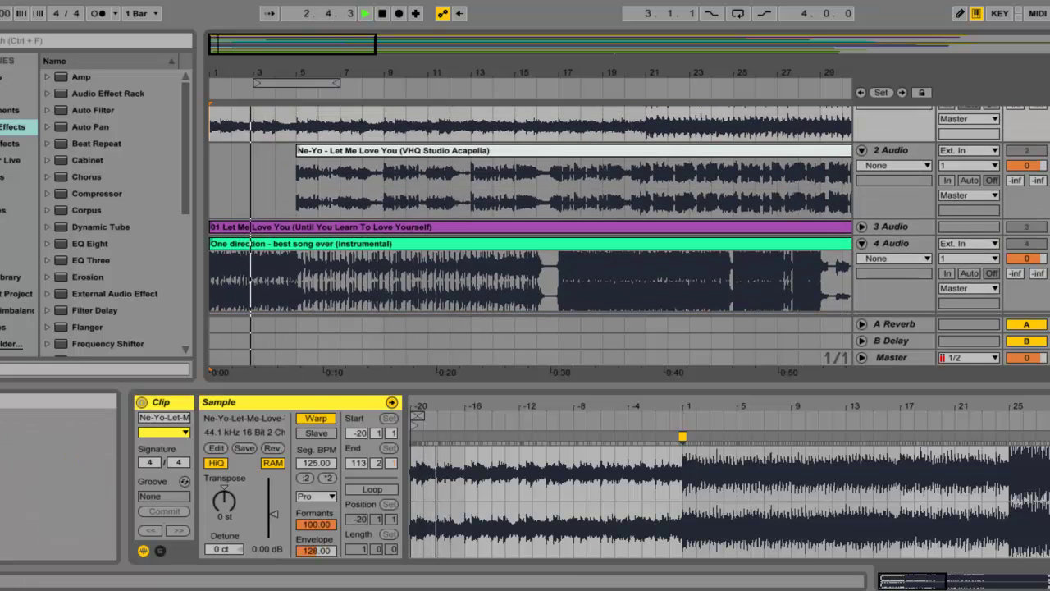
scroll(531, 210, up, 1)
scroll(531, 210, down, 1)
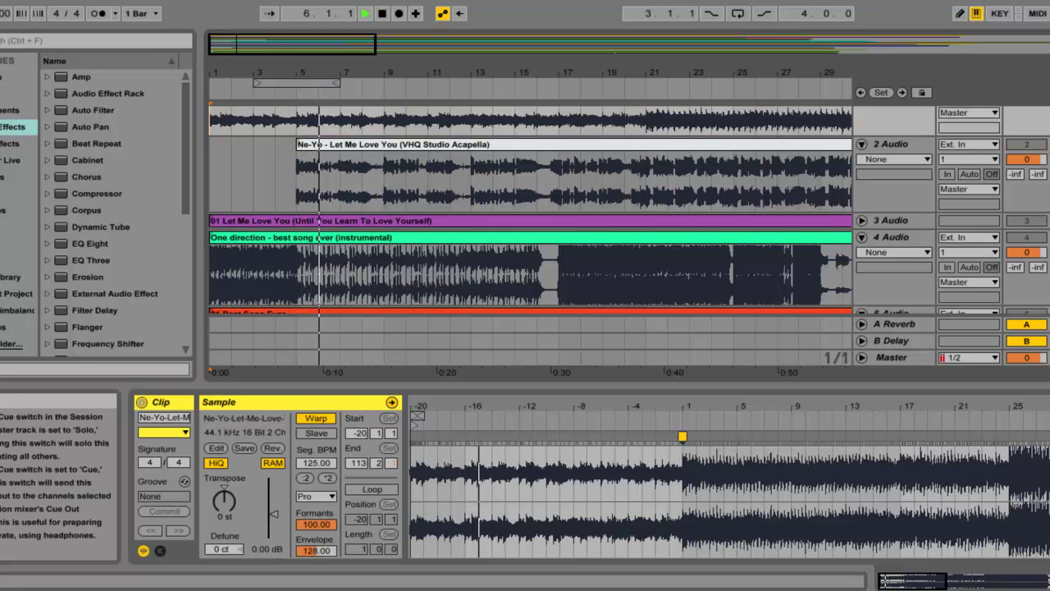
key(space)
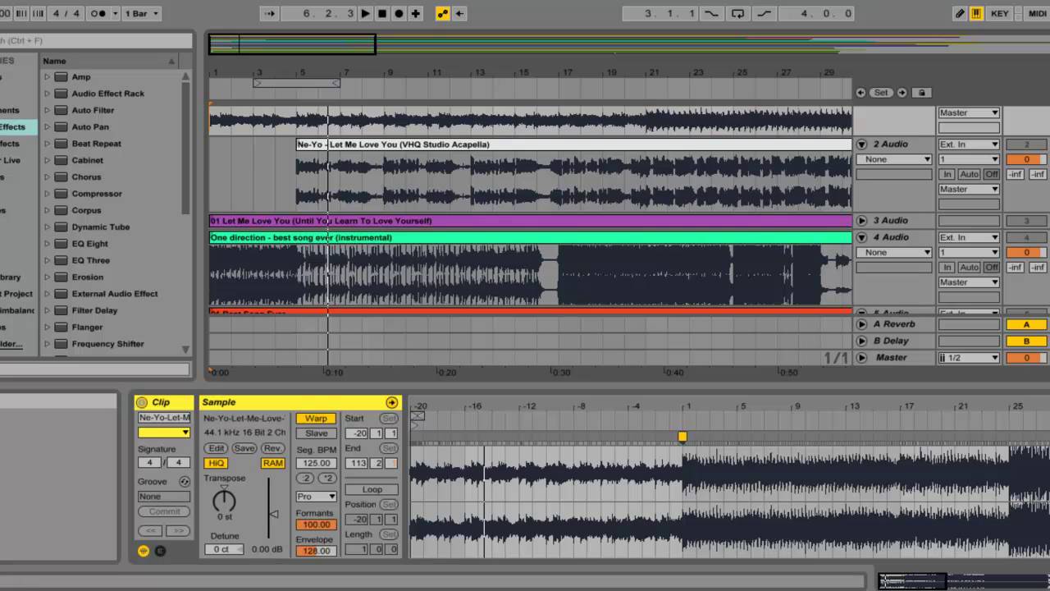
scroll(623, 205, up, 1)
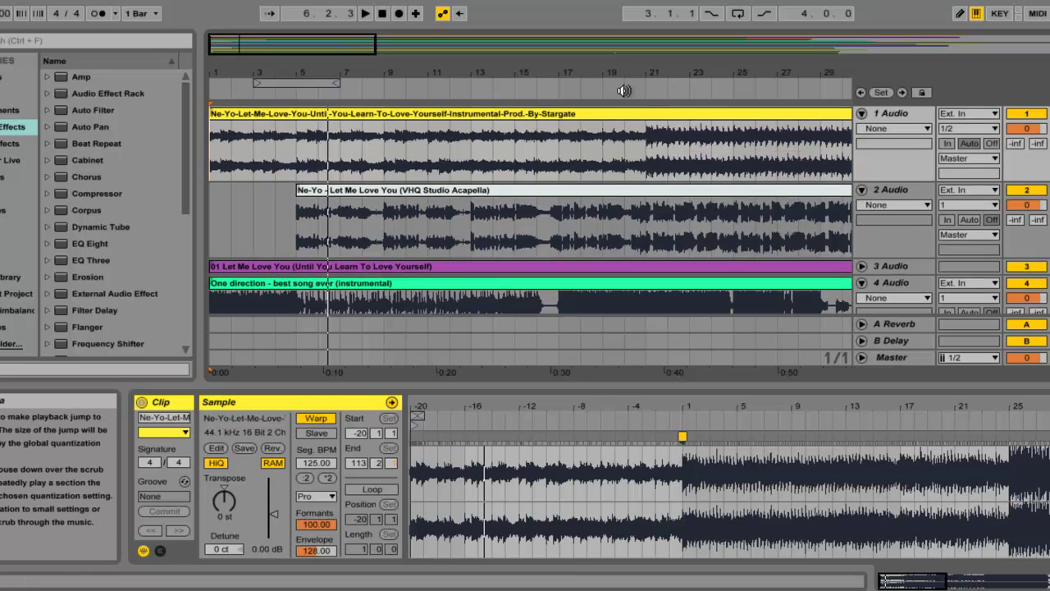
Step: Open the Ne-Yo instrumental clip on track 1, then the One direction instrumental clip on track 4, to compare their settings
click(450, 116)
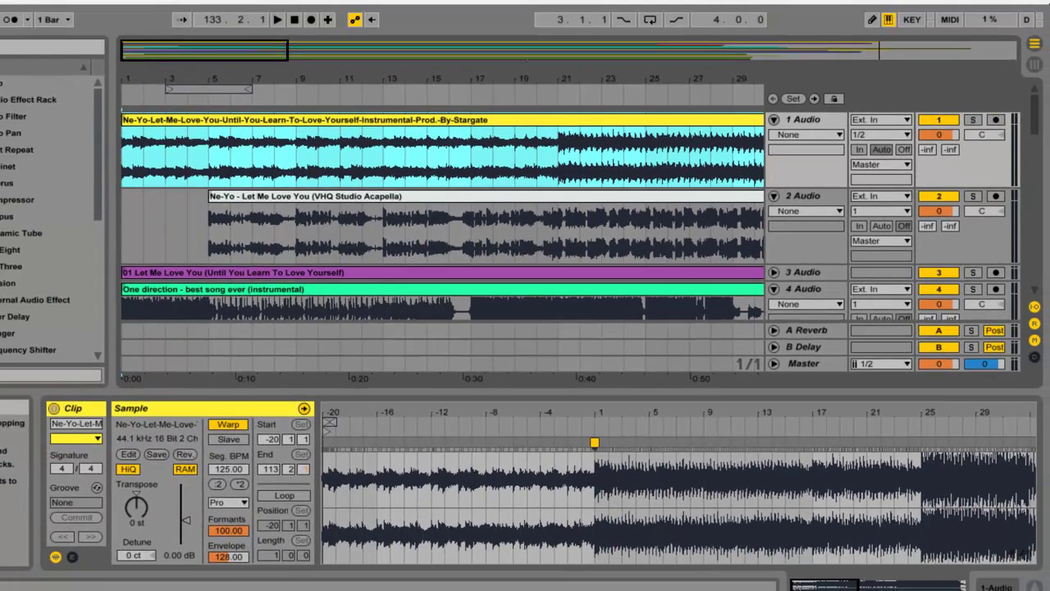
click(217, 291)
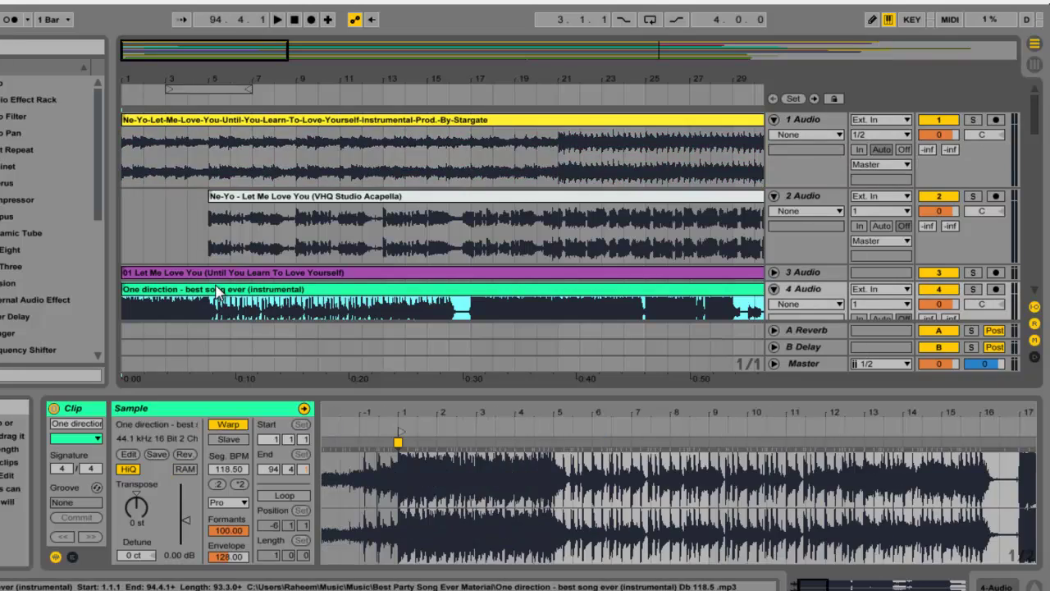
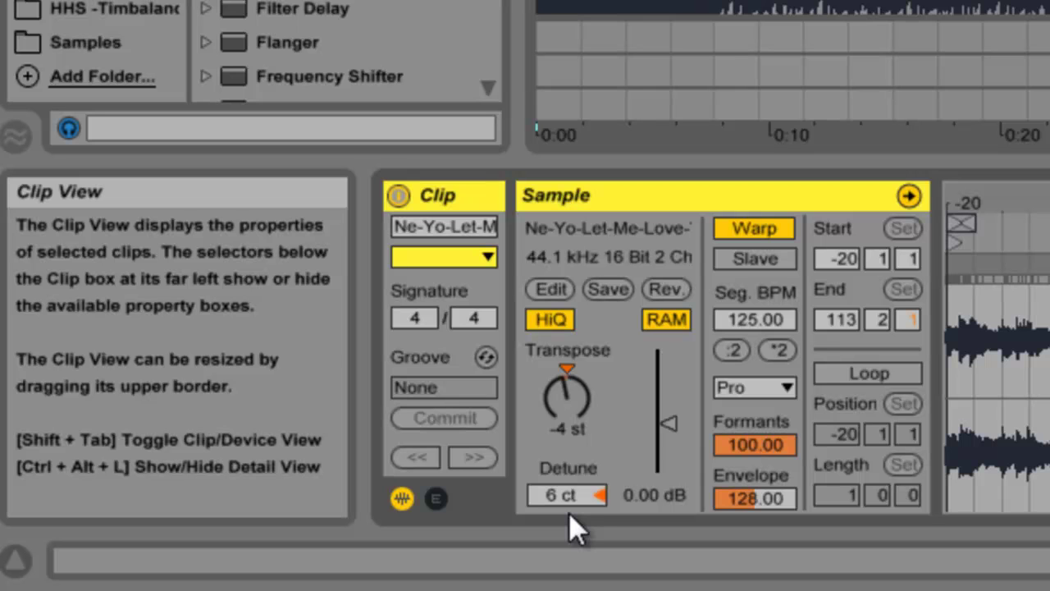
Step: Try higher detune values on the Ne-Yo instrumental clip, then bring the detune back to 6 ct
click(567, 500)
scroll(567, 500, up, 3)
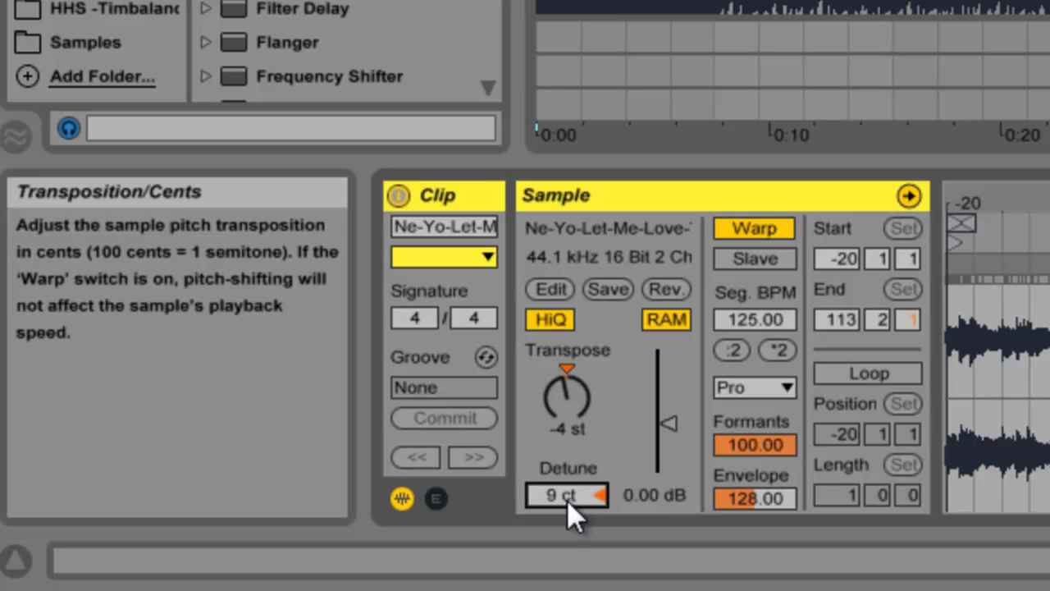
scroll(567, 498, up, 9)
scroll(567, 498, up, 3)
drag(567, 494, 566, 575)
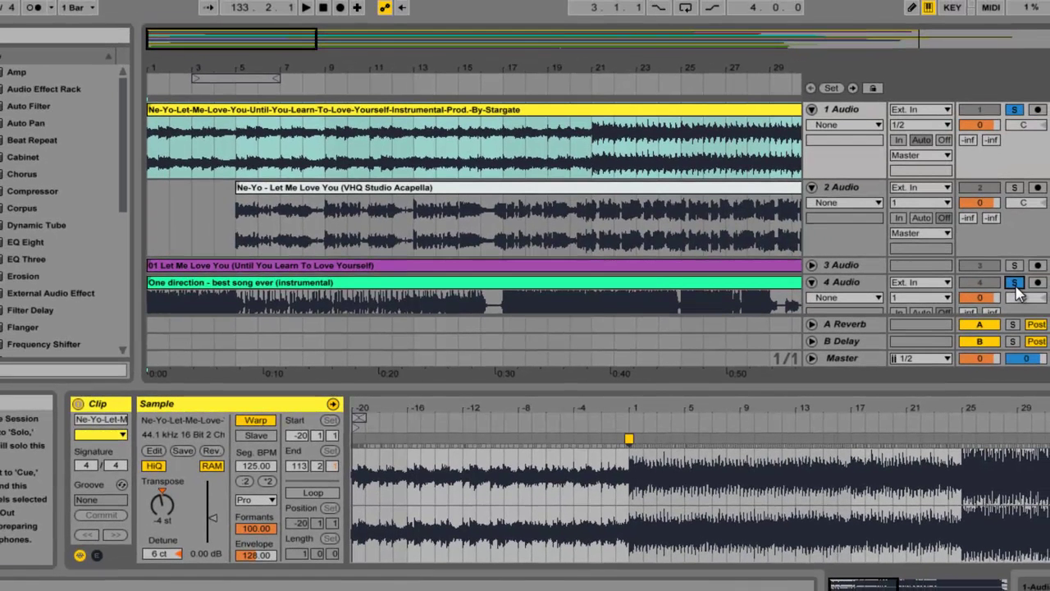
Step: Play the soloed Ne-Yo and One direction instrumentals together from bar 1 to bar 7
key(space)
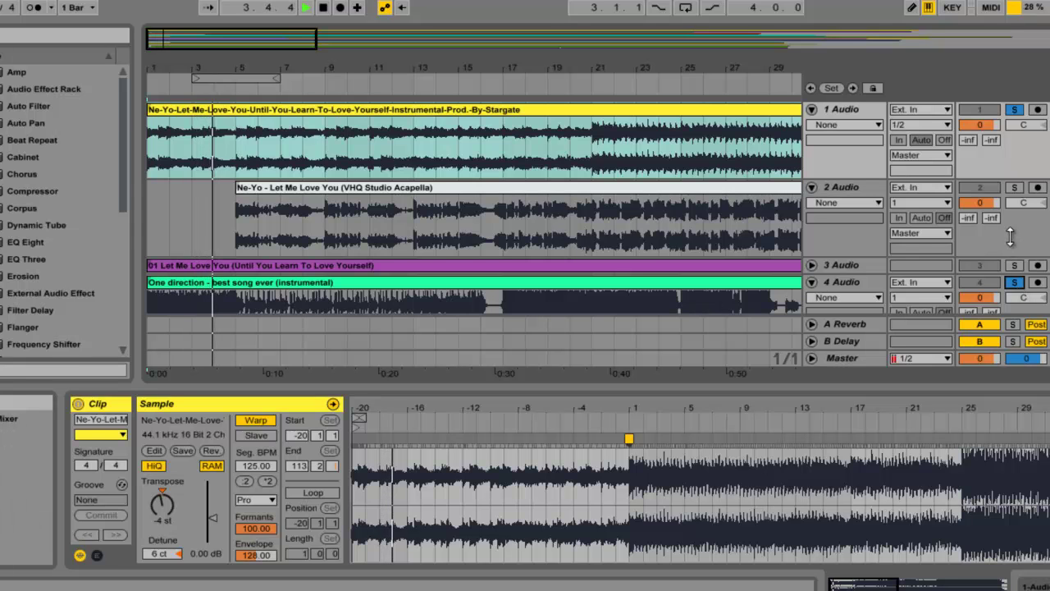
key(space)
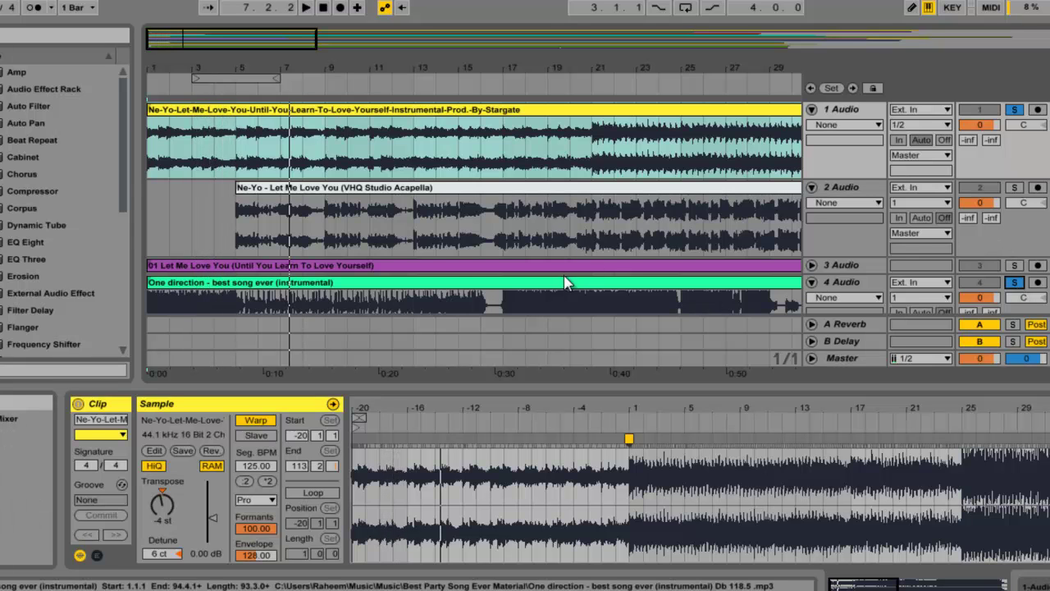
Step: Set the One direction instrumental clip's detune to 12 ct and play the soloed tracks to check the tuning
click(443, 283)
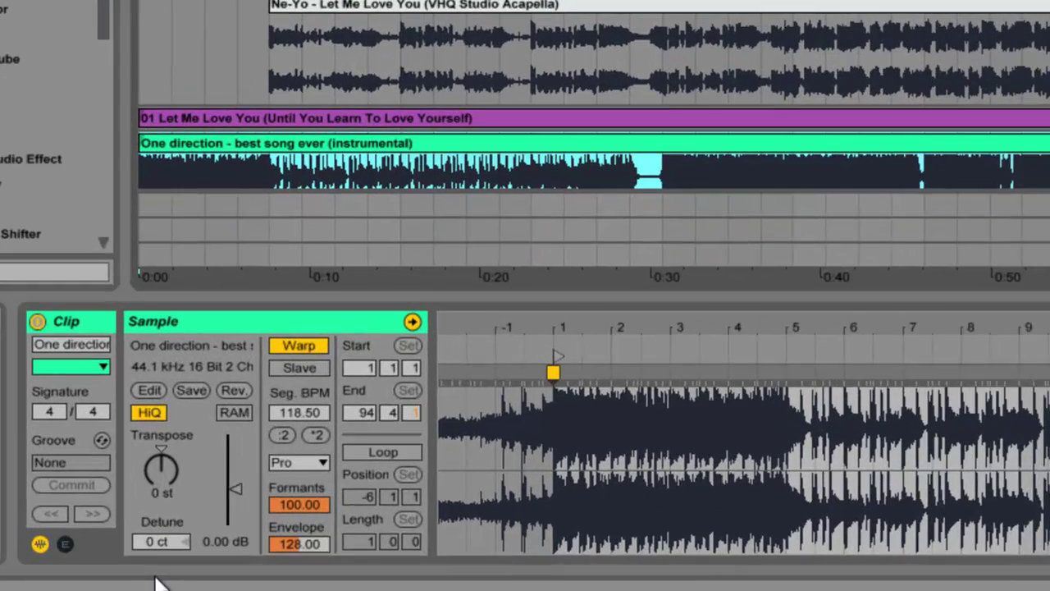
key(Up)
key(Up)
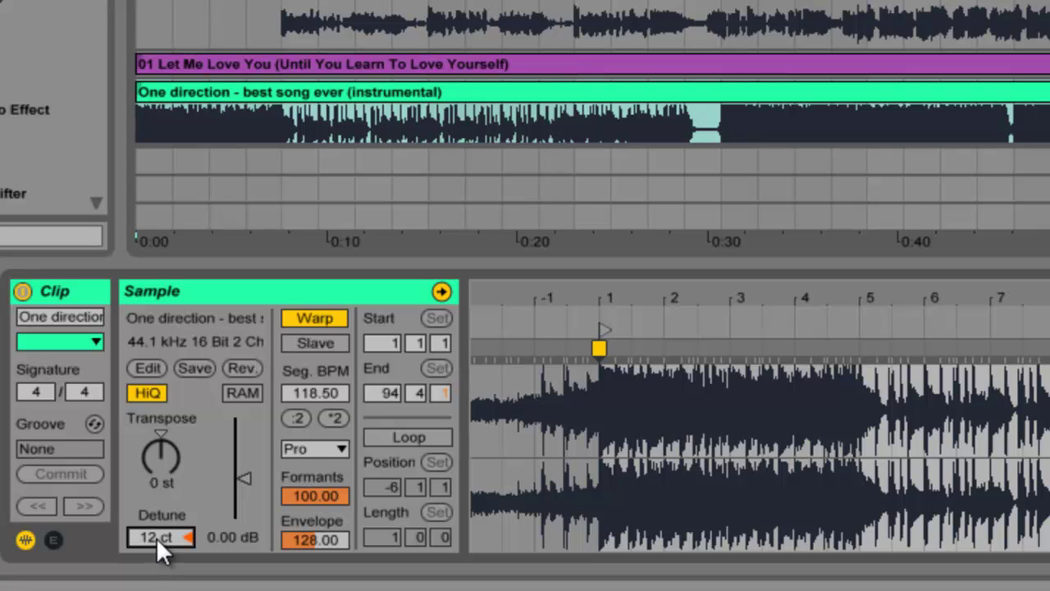
drag(156, 538, 156, 537)
key(space)
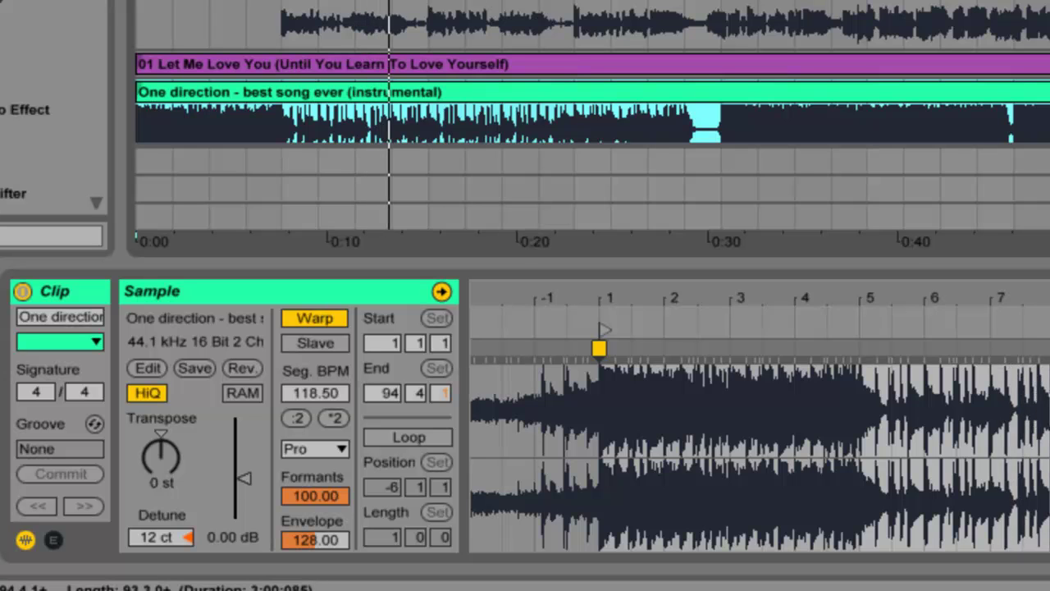
key(space)
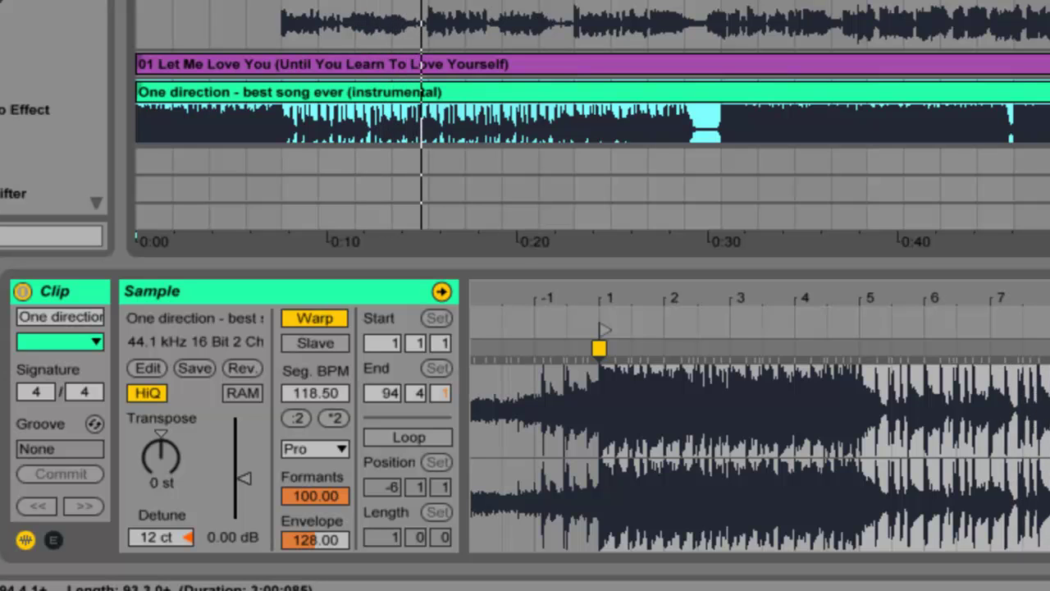
Step: Set the transposition of the Ne-Yo instrumental clip on track 1 to -2 st
click(283, 23)
click(282, 3)
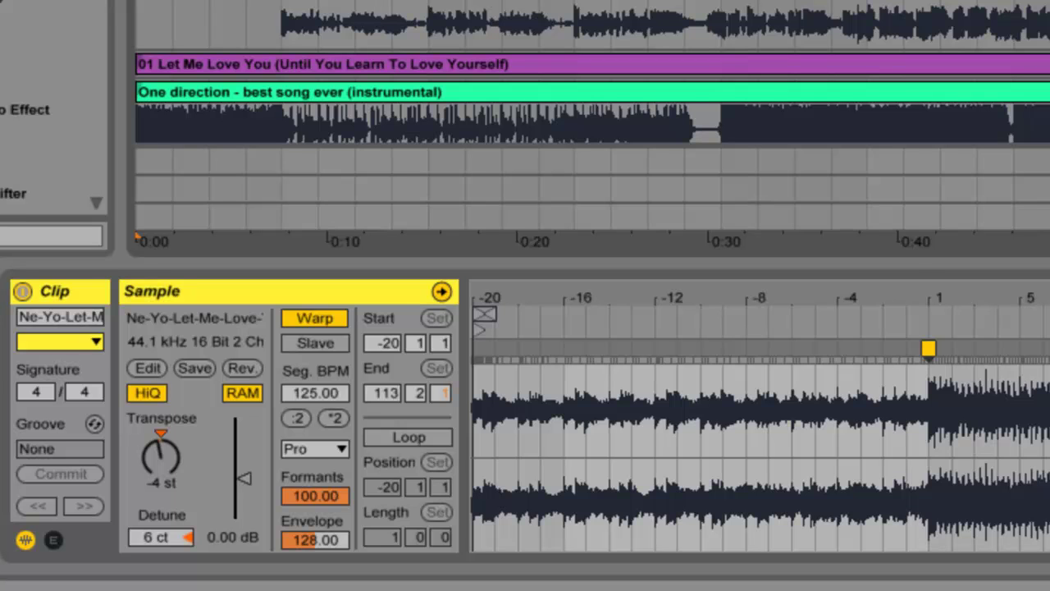
key(Right)
click(161, 465)
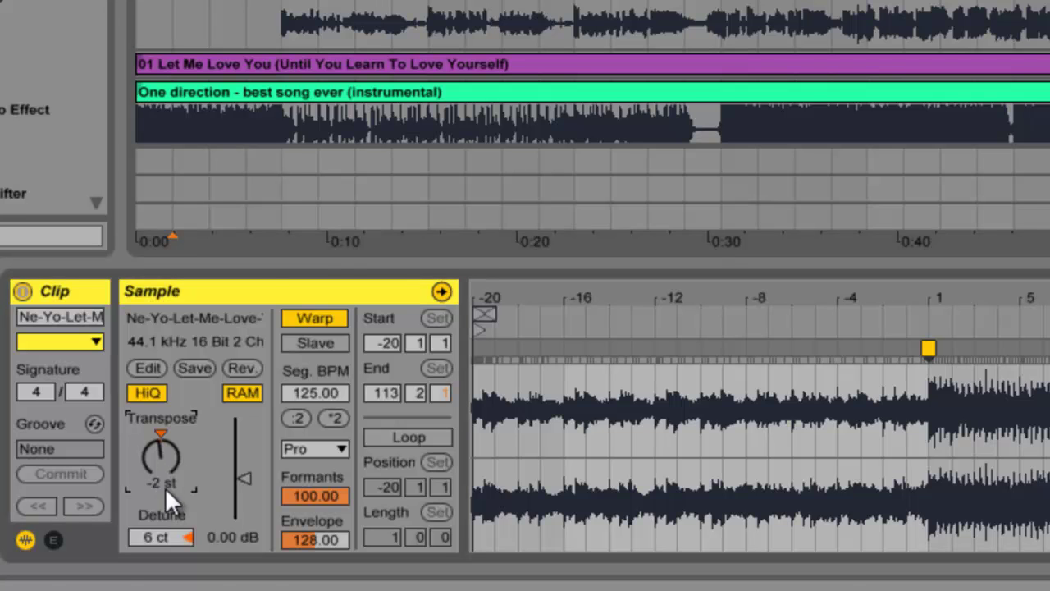
Step: Transpose the One direction instrumental clip to 2 st, play it from bar 1, and set the start position at bar 5
click(293, 92)
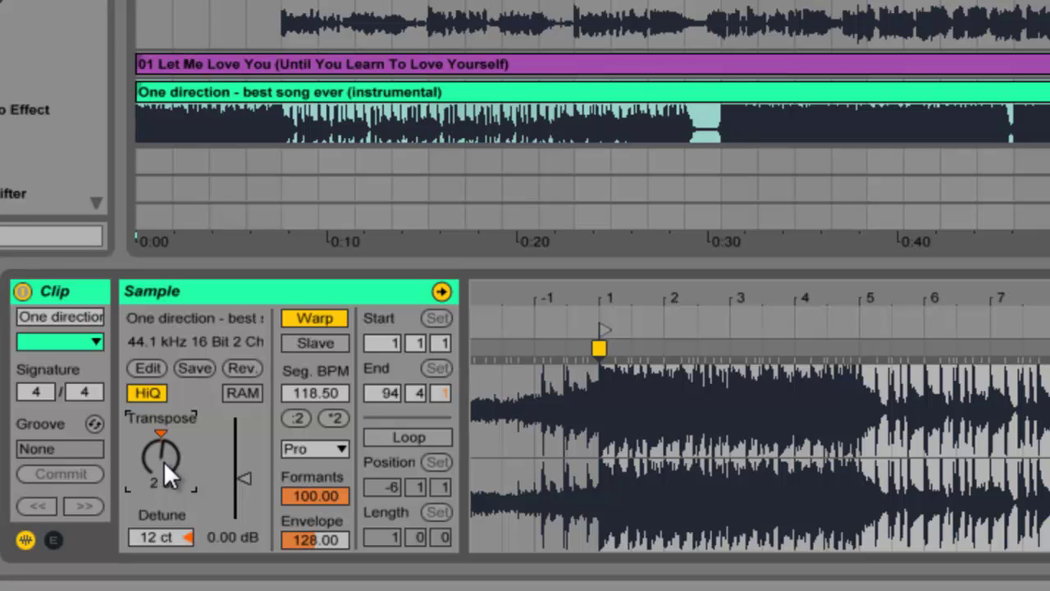
click(144, 113)
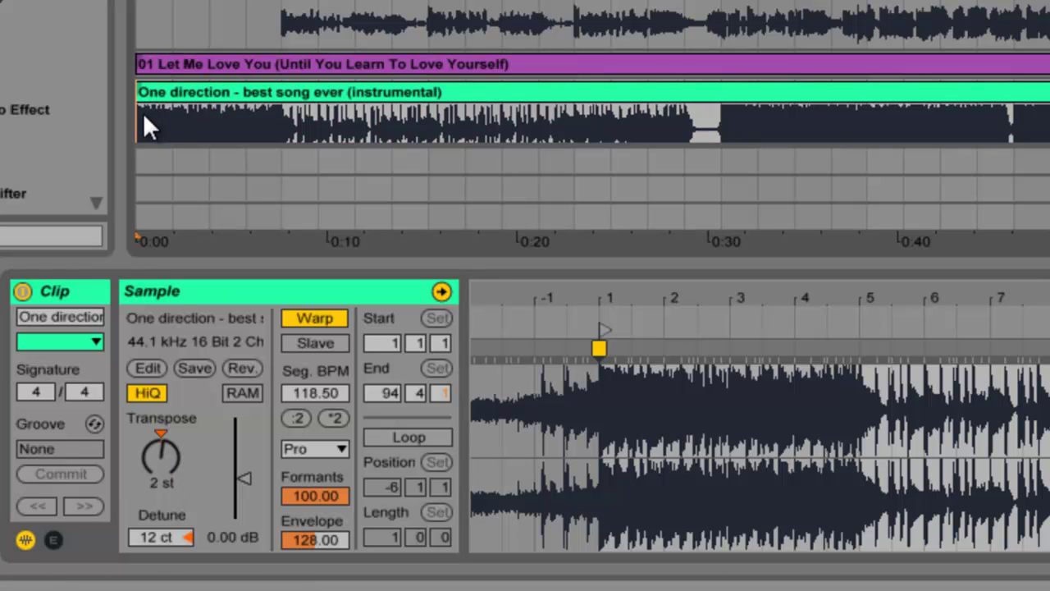
key(space)
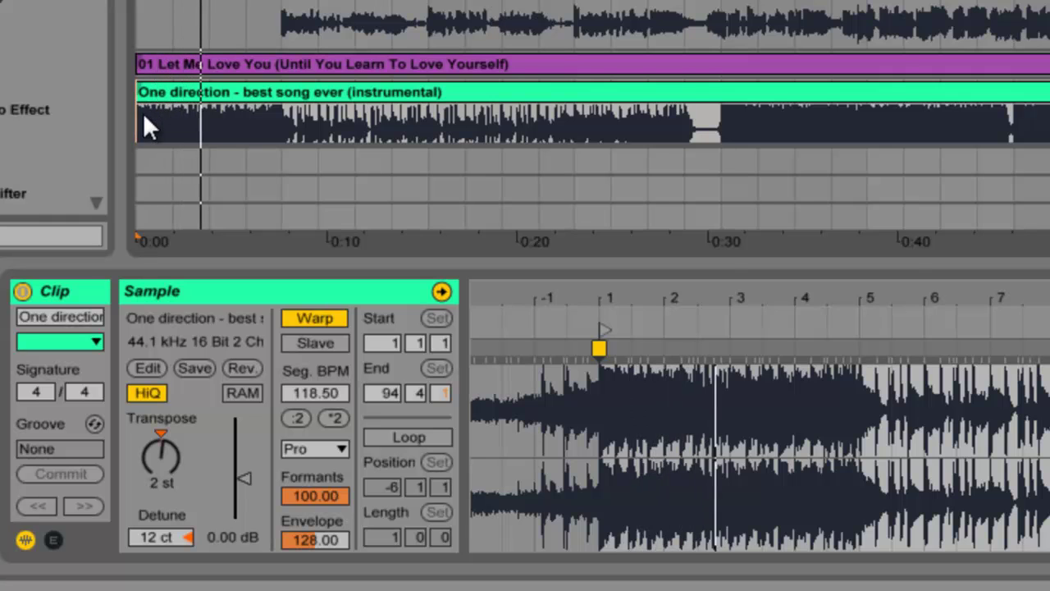
click(284, 115)
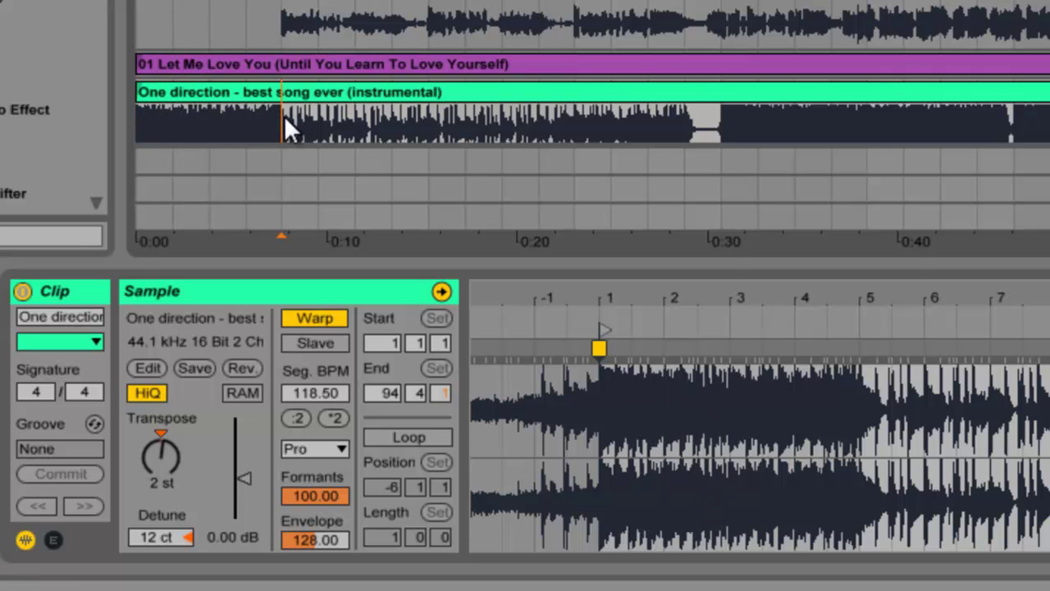
Step: Check the notes from C#/Db to D#/Eb in the Word note list, then return to track 1 in Ableton Live
click(328, 2)
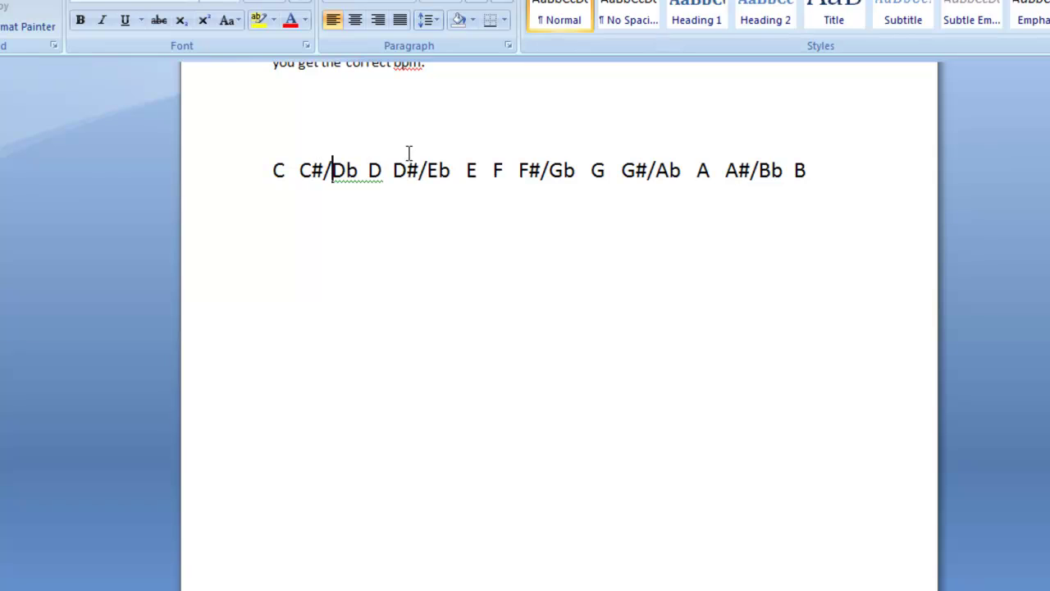
click(406, 174)
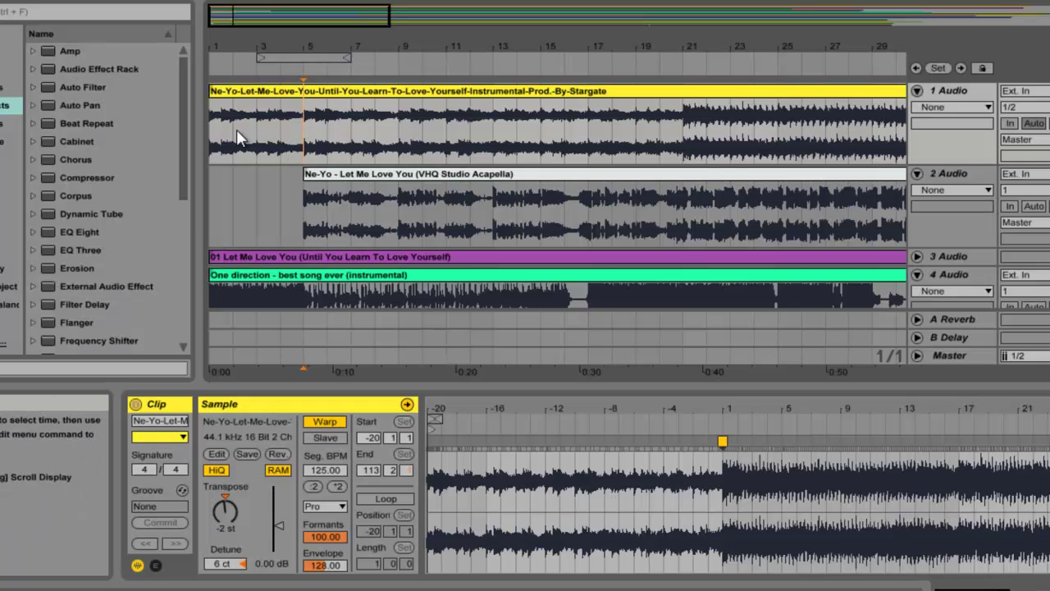
click(233, 129)
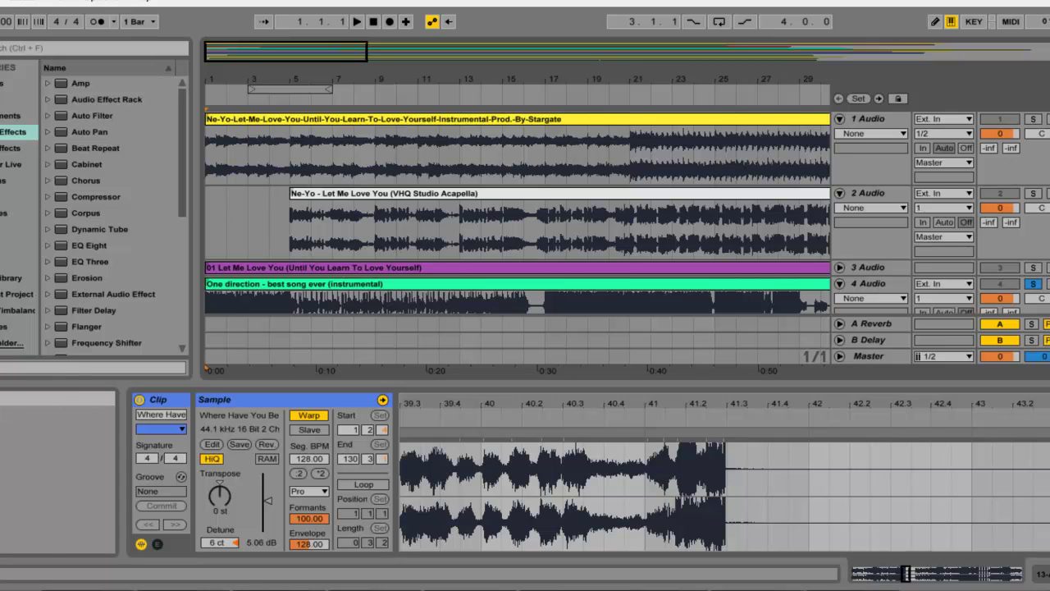
Step: Find the Where Have You Been tracks and set the playback start at bar 1 on the official instrumental
scroll(517, 213, down, 8)
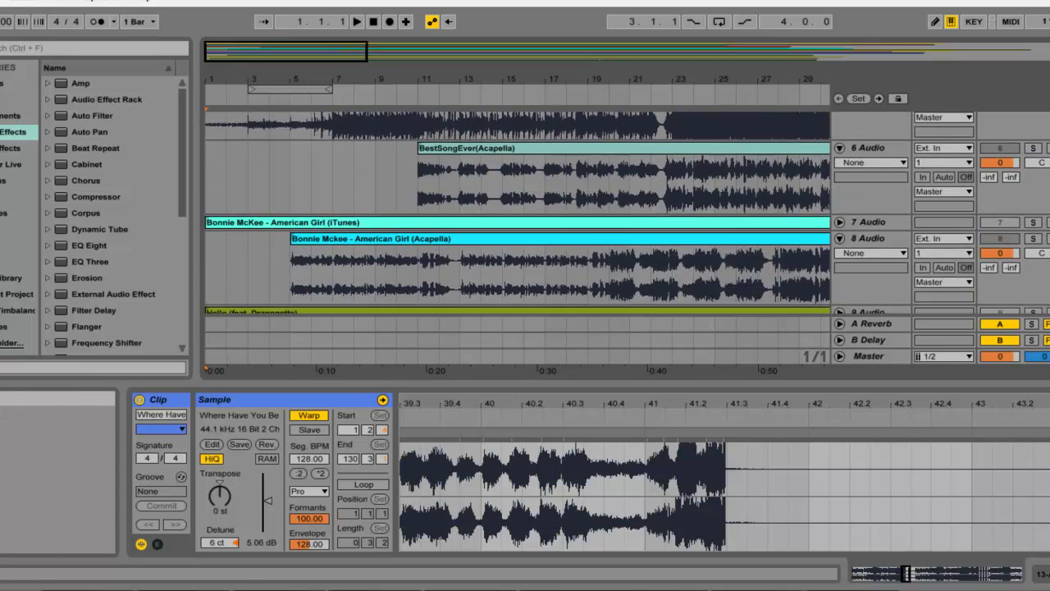
scroll(328, 197, down, 3)
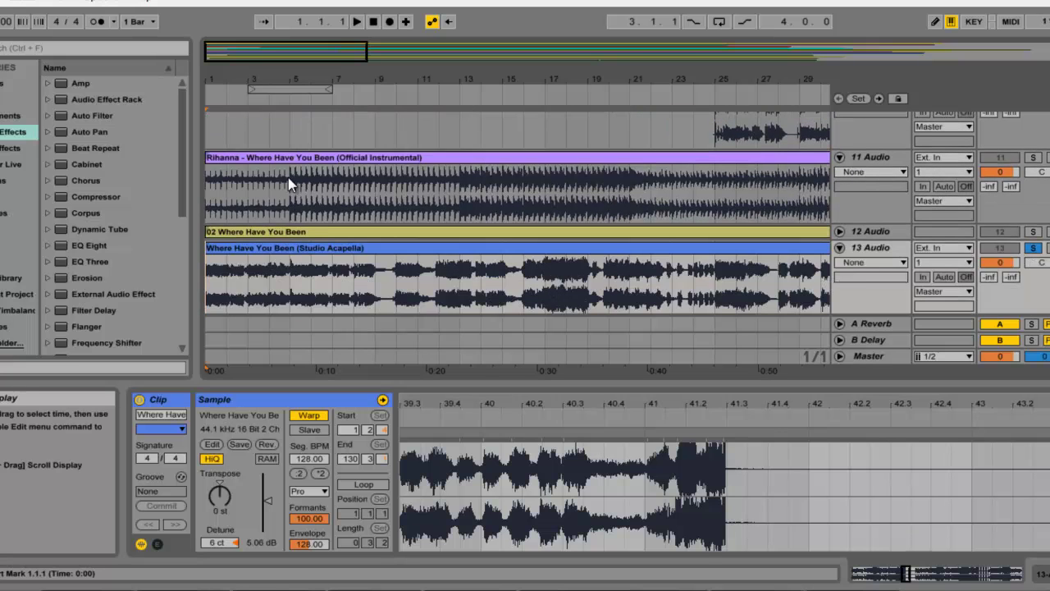
click(206, 190)
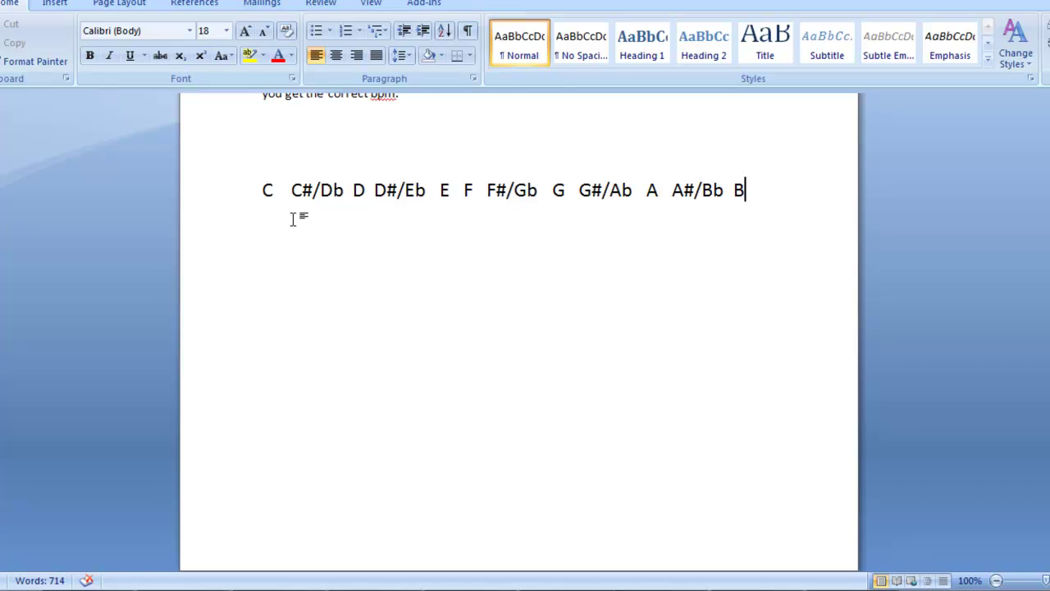
Step: Switch to the Word document and count the semitone steps between C, C#/Db, D, D#/Eb and E in the note list
click(263, 199)
click(292, 202)
click(364, 203)
click(263, 201)
click(307, 201)
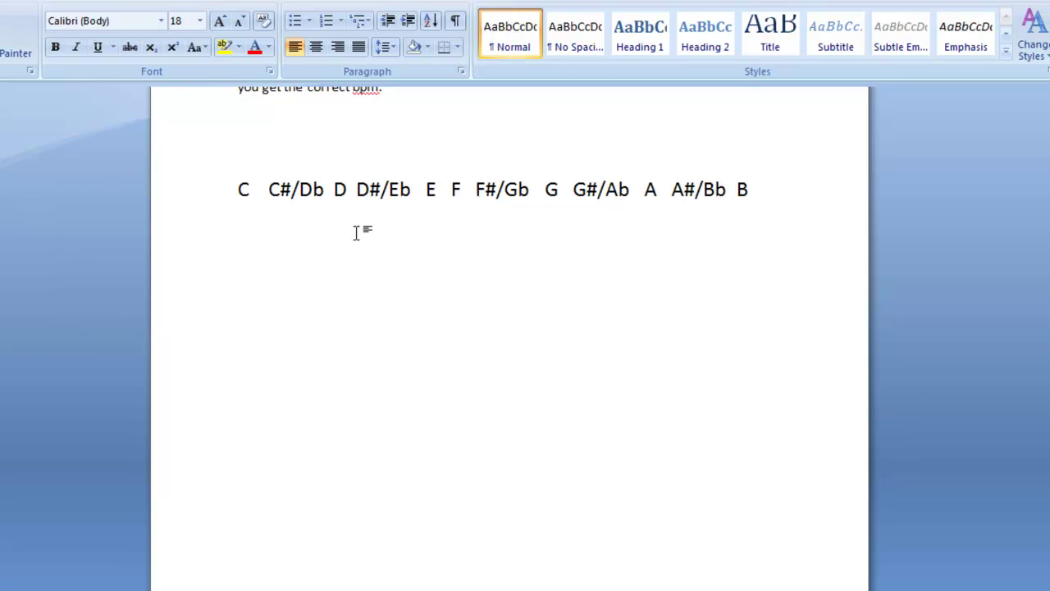
click(426, 190)
drag(426, 191, 434, 192)
click(380, 190)
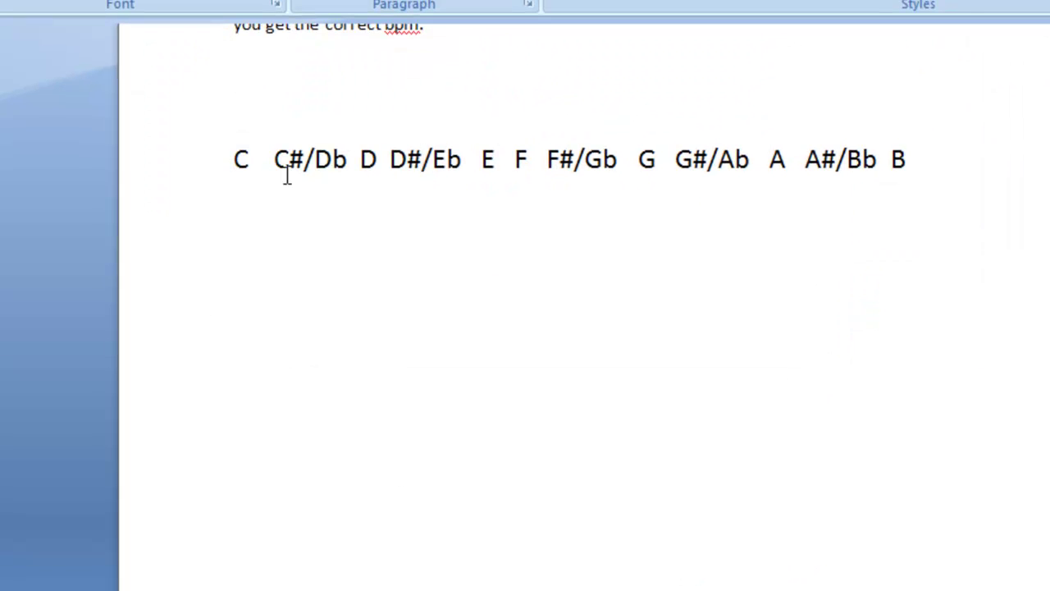
click(423, 158)
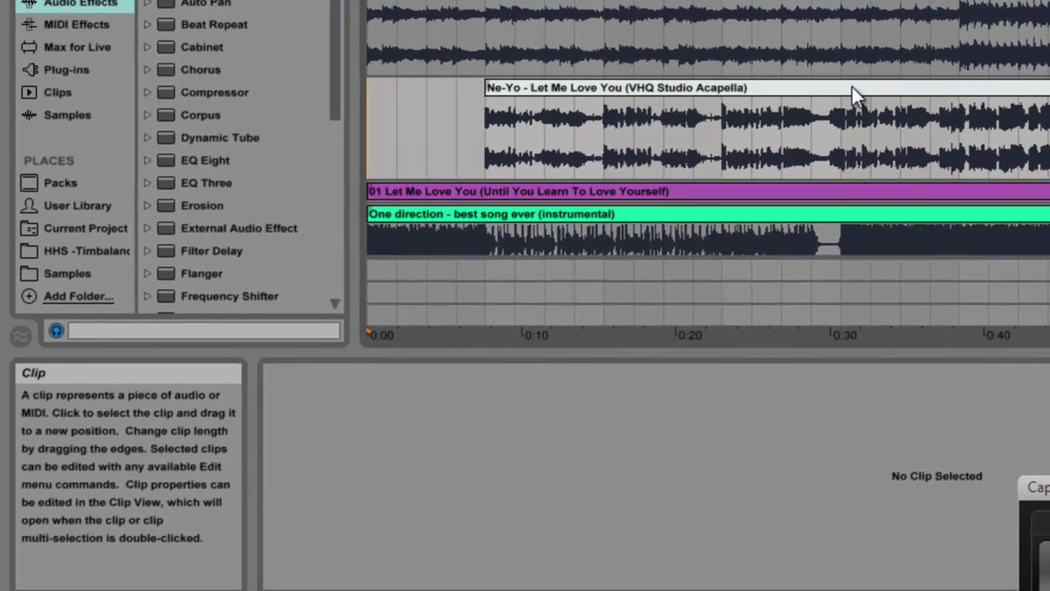
Step: Open the Best Party Song Ever Material folder in Windows Explorer and examine the keys and BPMs in the song file names
click(393, 587)
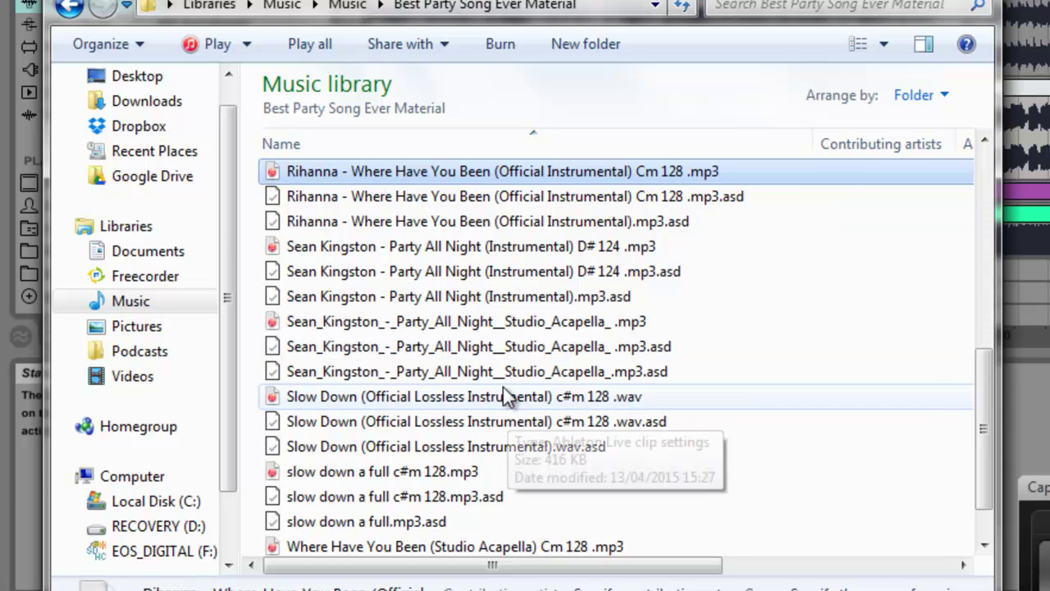
scroll(964, 472, down, 1)
scroll(962, 466, up, 8)
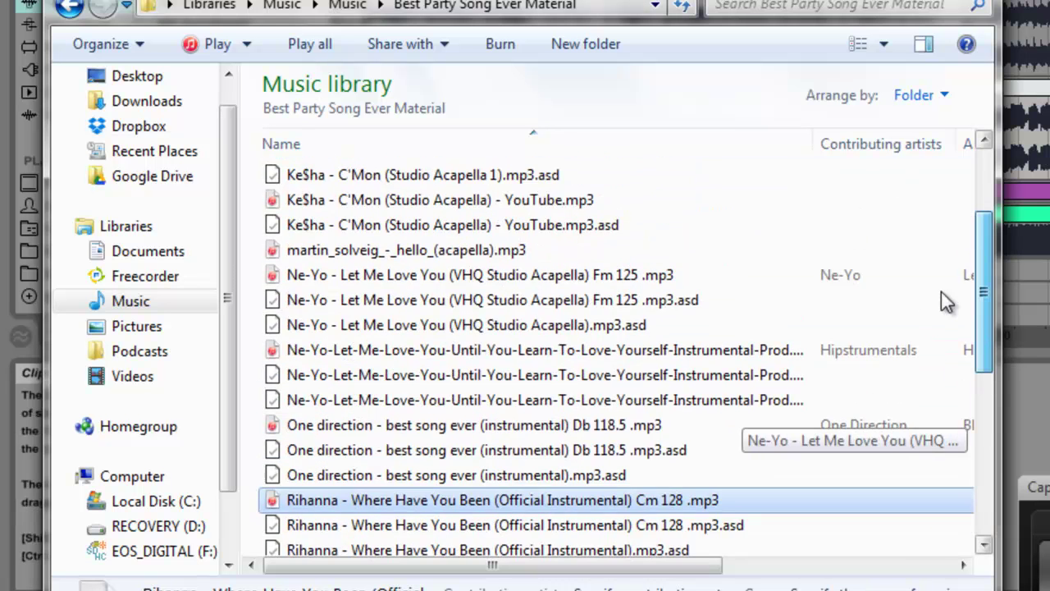
scroll(981, 345, down, 6)
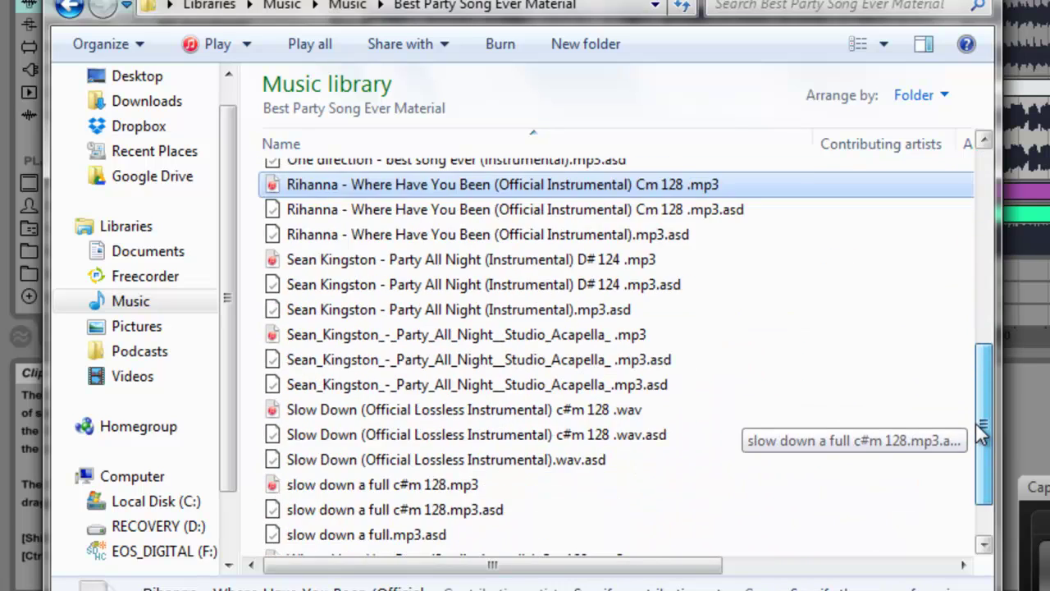
scroll(960, 340, up, 2)
scroll(960, 339, up, 3)
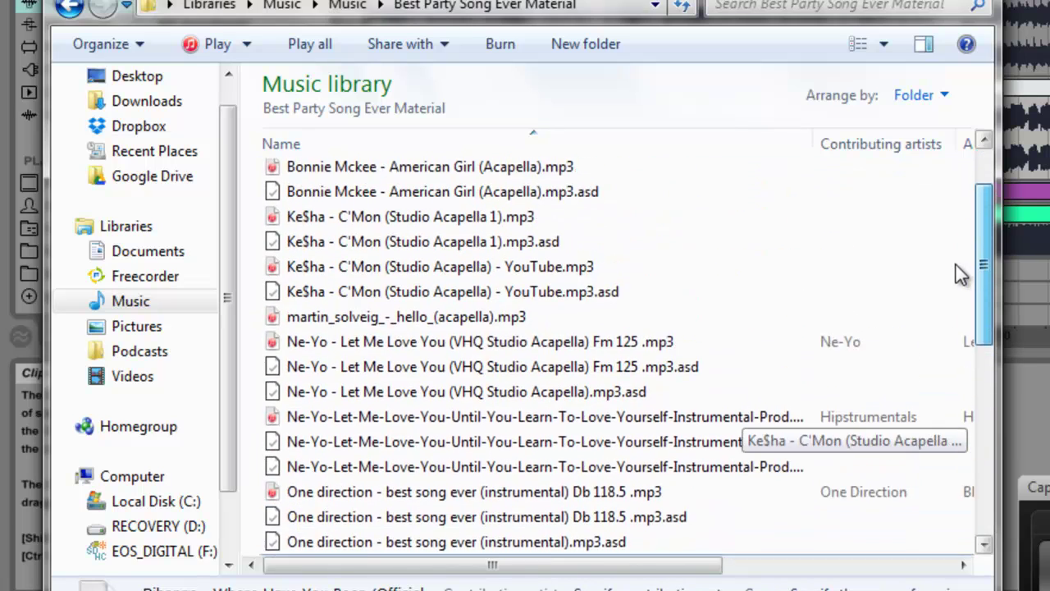
scroll(960, 222, up, 1)
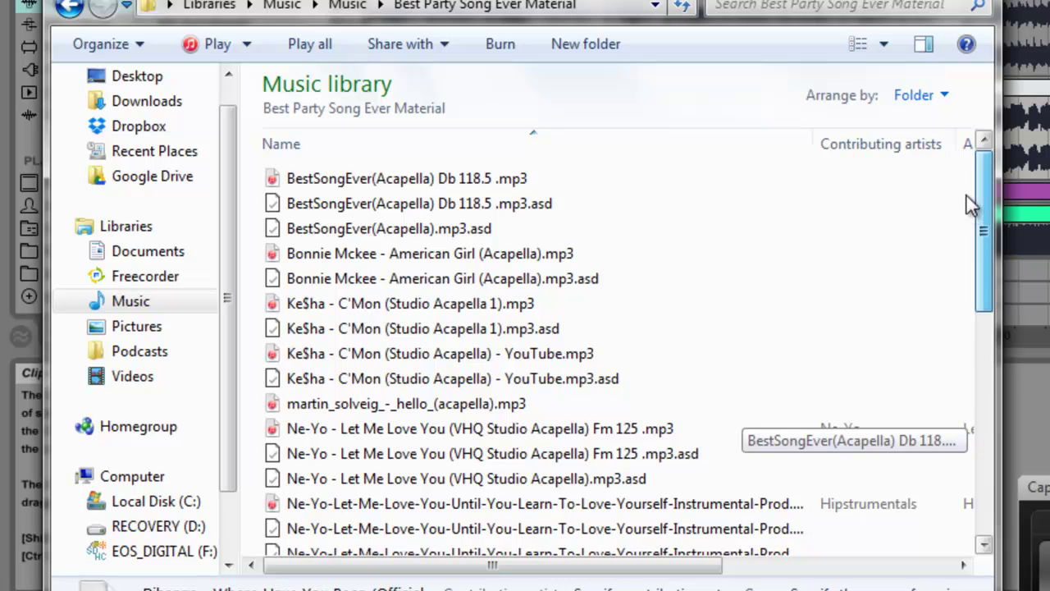
scroll(956, 345, down, 7)
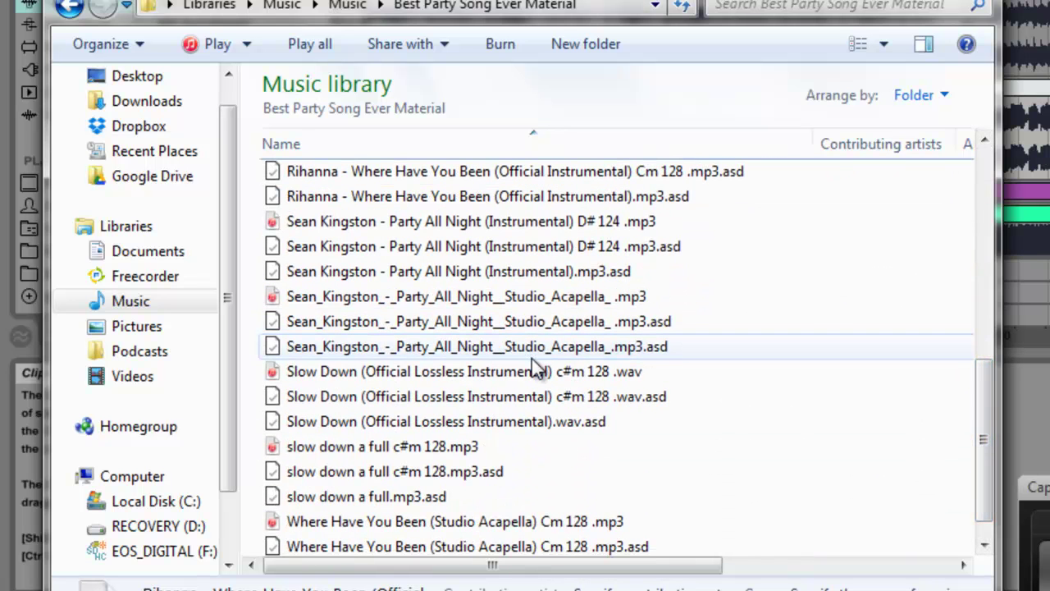